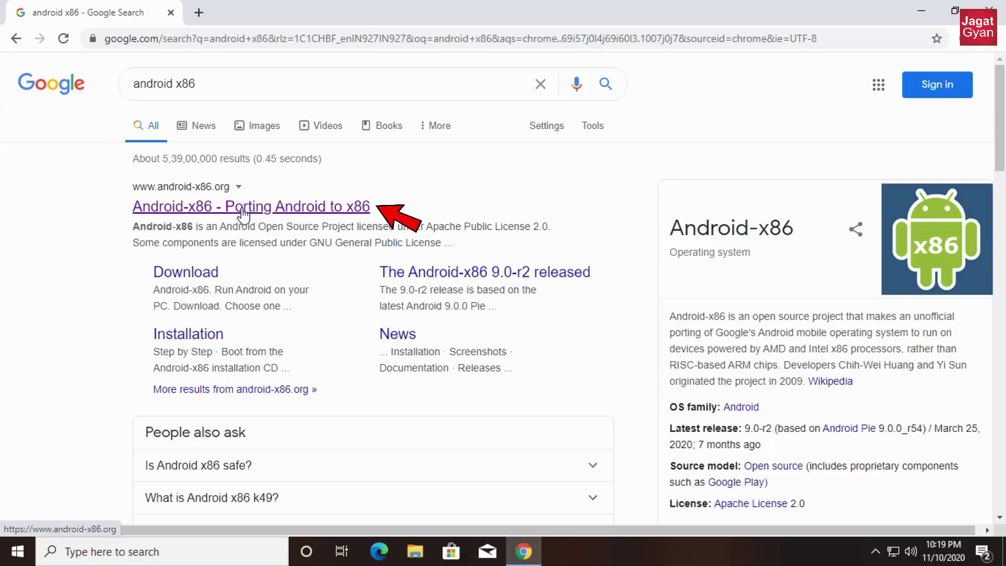
- Go from android-x86.org to its download page and choose the OSDN mirror
{"action": "left_click", "coordinate": [243, 209]}
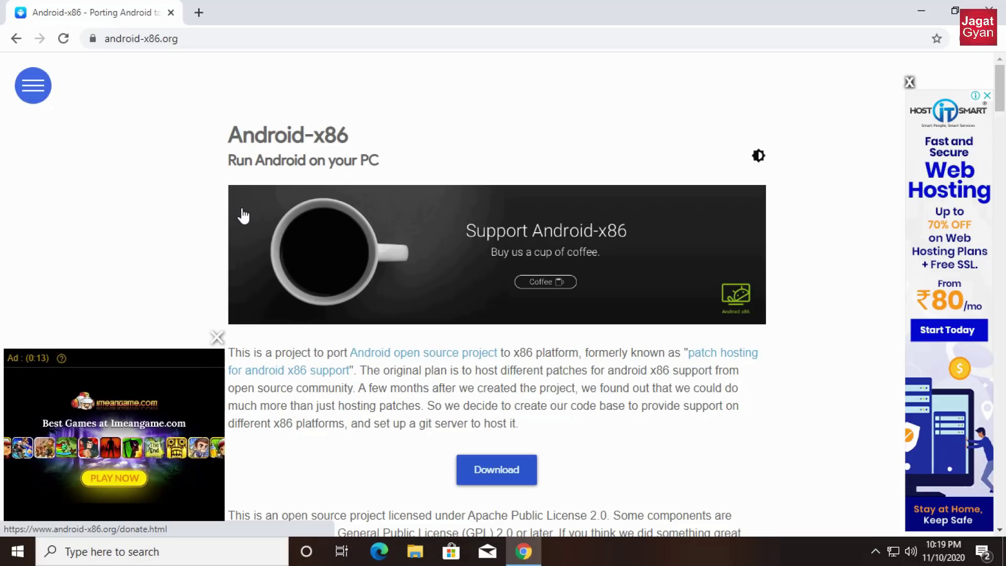
{"action": "scroll", "coordinate": [548, 386], "scroll_direction": "down", "scroll_amount": 4}
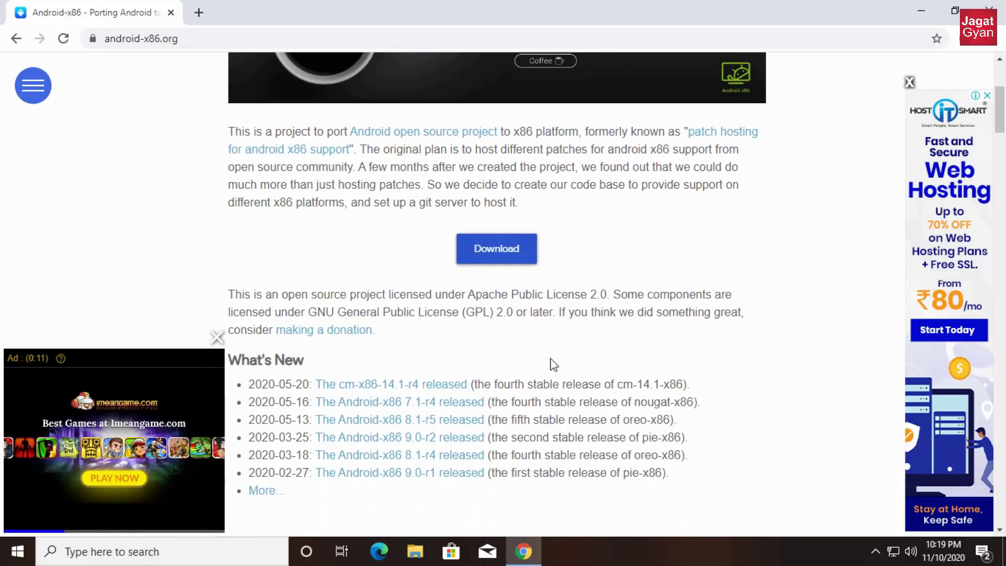
{"action": "left_click", "coordinate": [517, 264]}
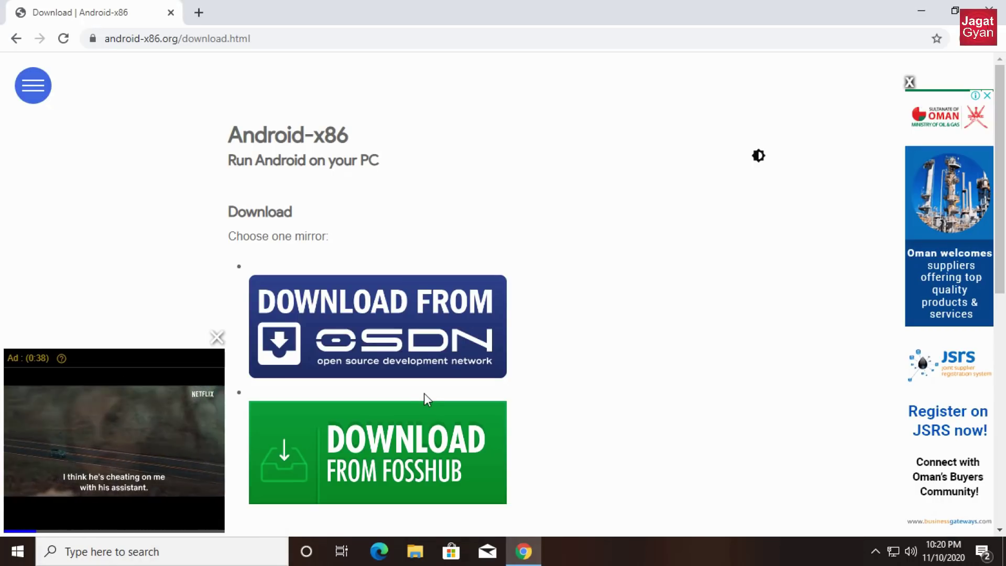
{"action": "left_click", "coordinate": [418, 354]}
- Download android-x86_64-7.1-r4.iso from the Release 7.1 files and open the Downloads folder
{"action": "scroll", "coordinate": [388, 294], "scroll_direction": "down", "scroll_amount": 6}
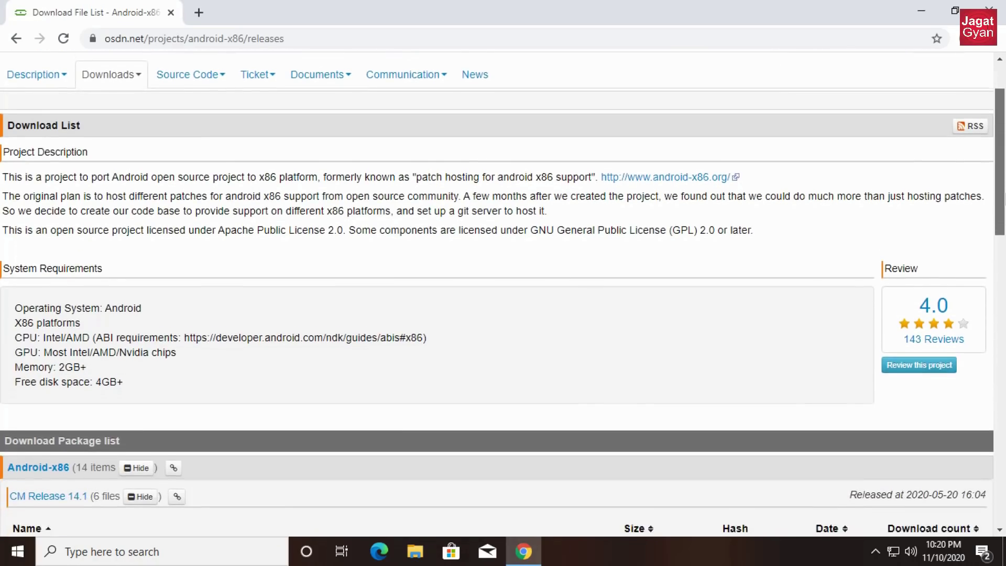
{"action": "scroll", "coordinate": [502, 293], "scroll_direction": "down", "scroll_amount": 2}
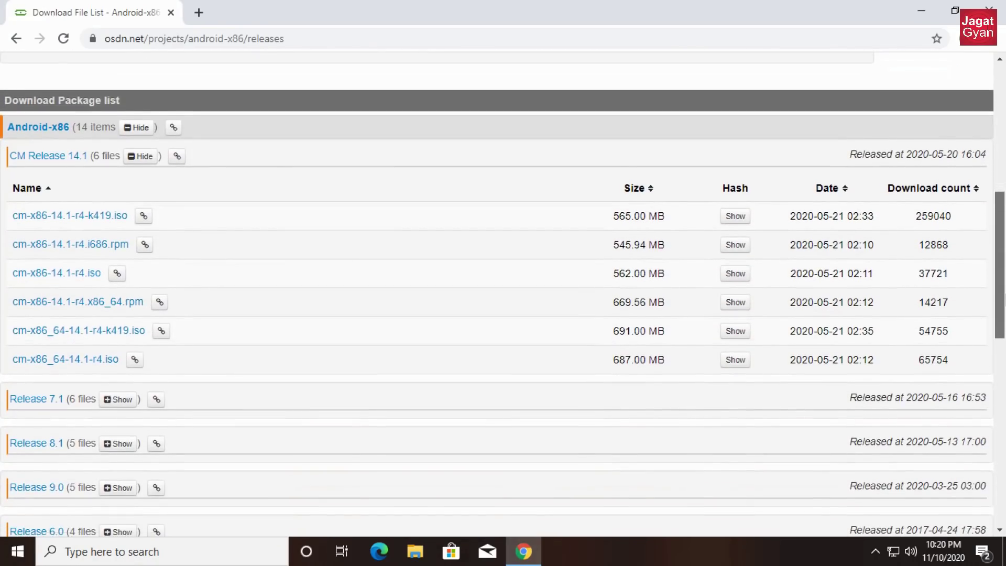
{"action": "left_click", "coordinate": [41, 403]}
{"action": "scroll", "coordinate": [995, 281], "scroll_direction": "down", "scroll_amount": 5}
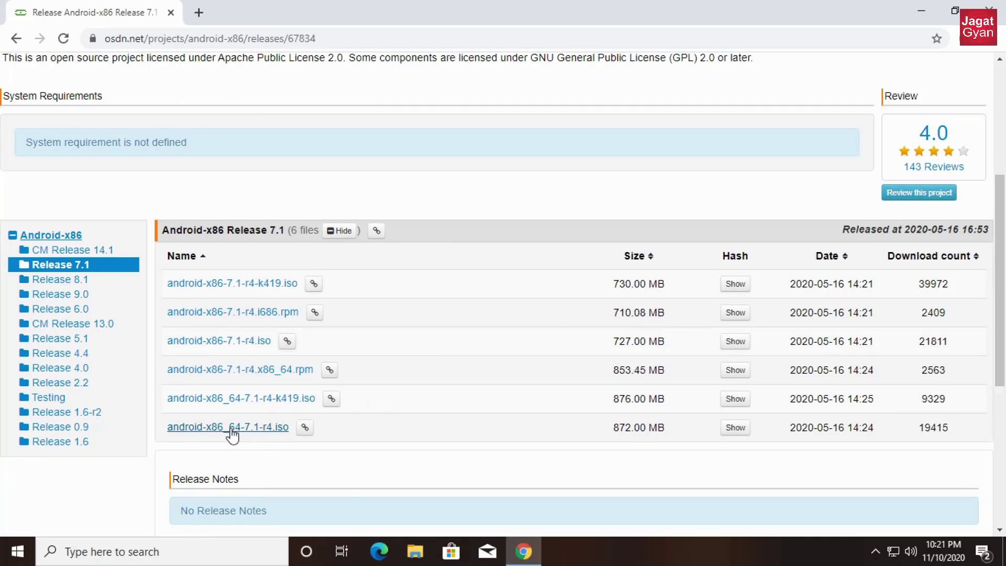
{"action": "left_click", "coordinate": [235, 427]}
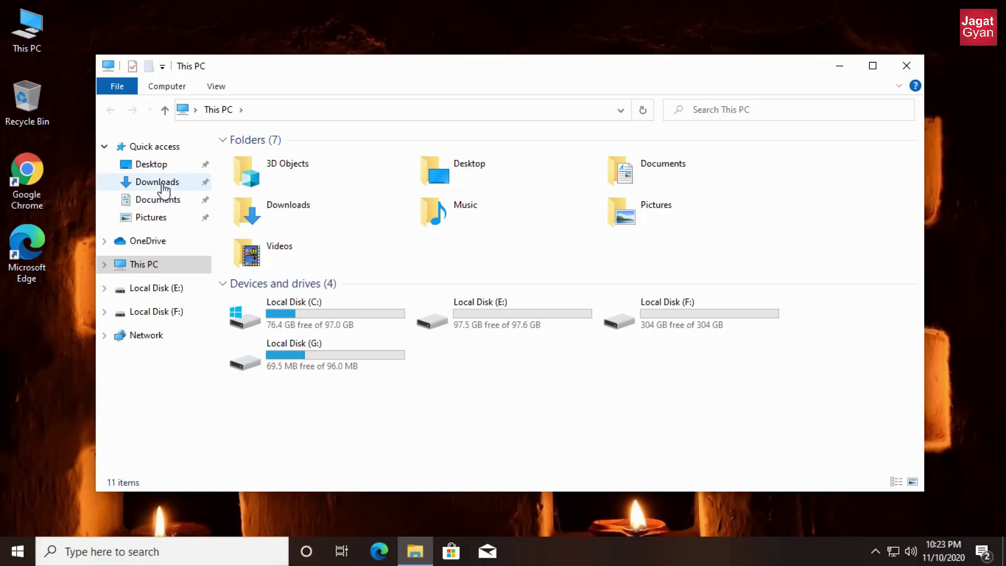
{"action": "left_click", "coordinate": [162, 185]}
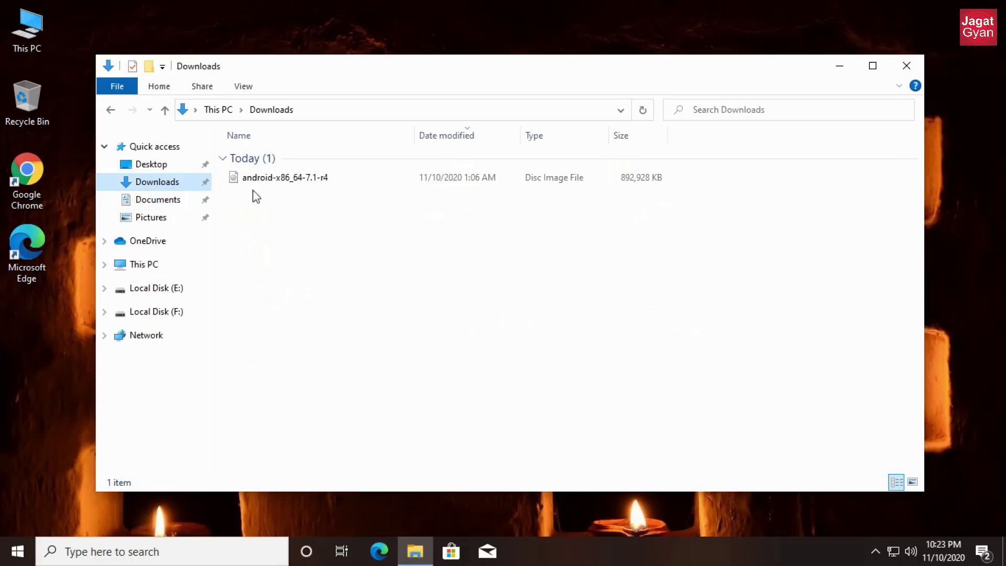
- Select the android-x86_64-7.1-r4 ISO in Downloads, then launch Google Chrome
{"action": "left_click", "coordinate": [288, 180]}
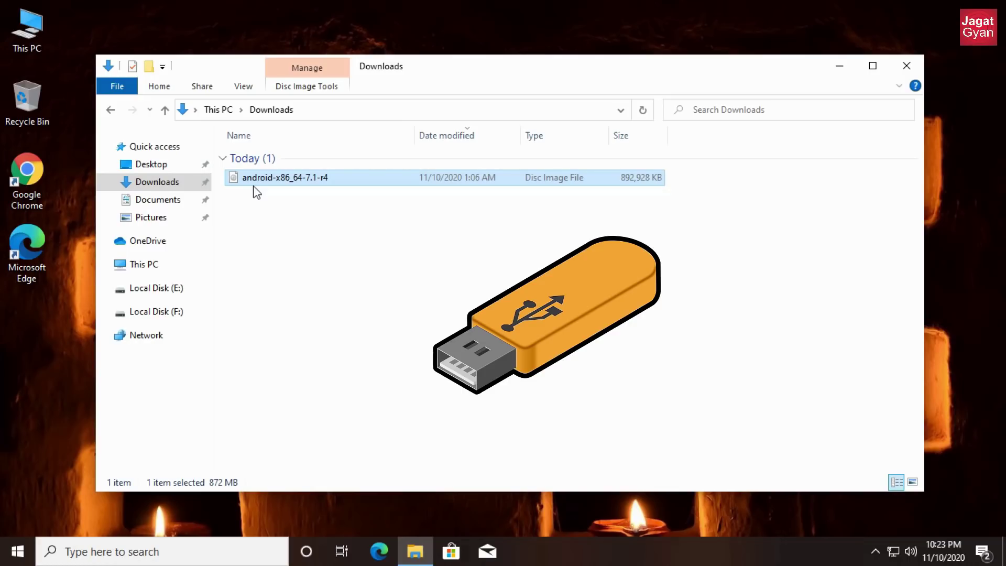
{"action": "double_click", "coordinate": [32, 177]}
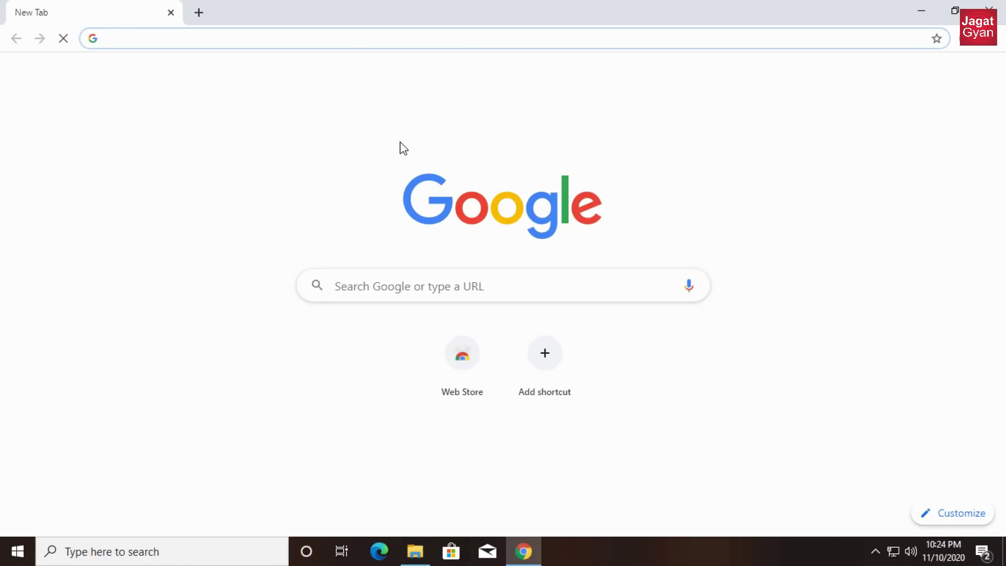
- Search 'rufus', download Rufus 3.12 from rufus.ie, and open its download folder
{"action": "type", "text": "rufus"}
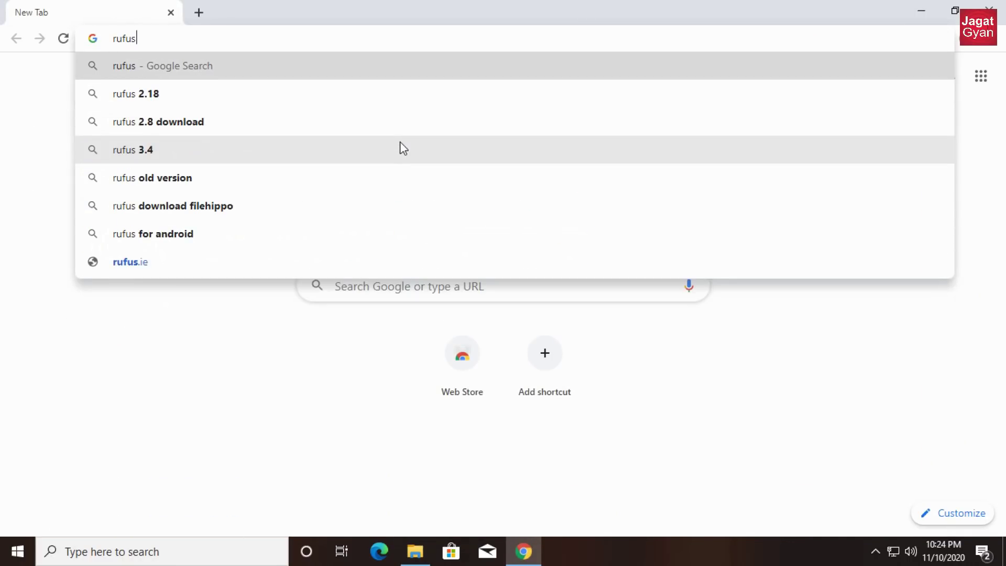
{"action": "key", "text": "Return"}
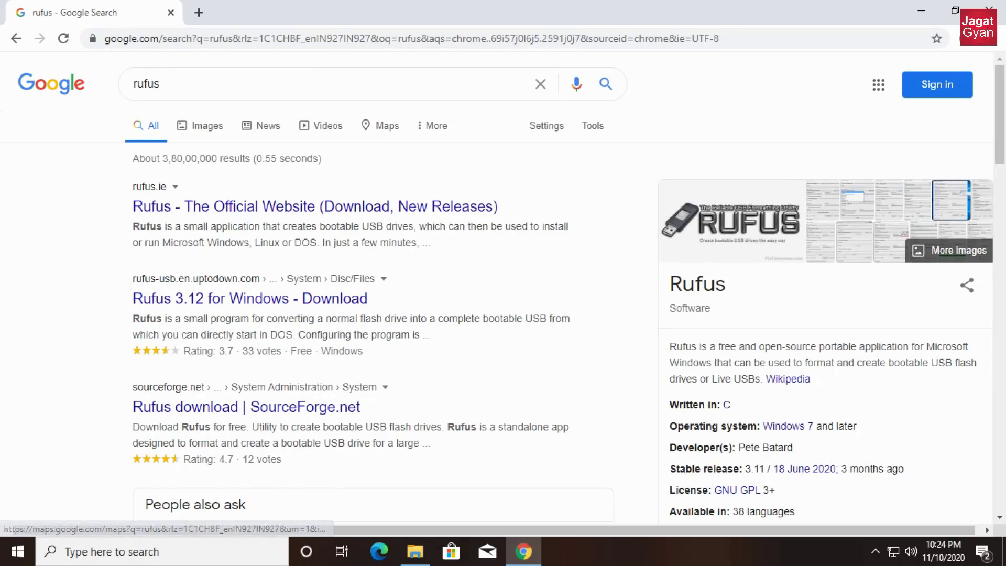
{"action": "left_click", "coordinate": [212, 213]}
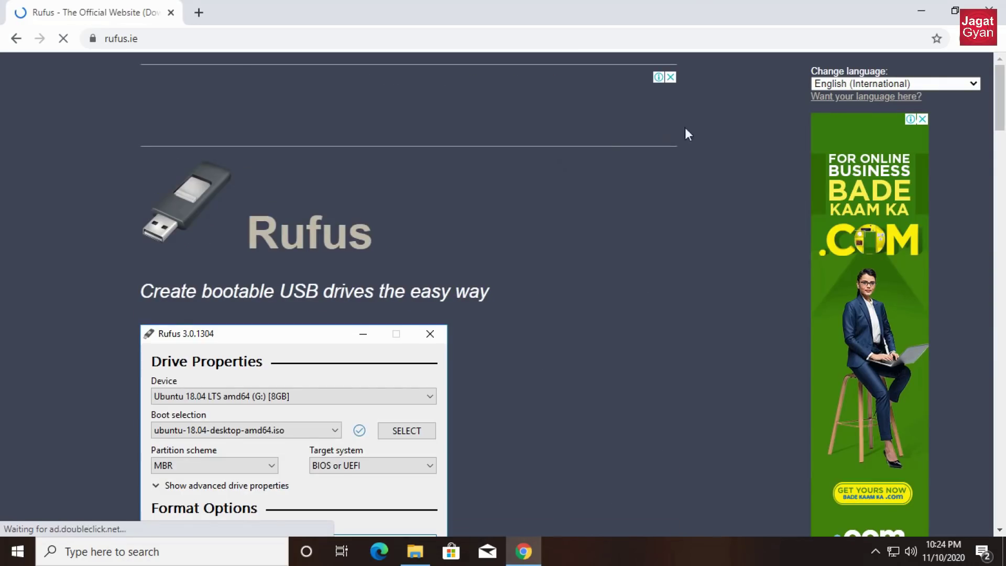
{"action": "left_click_drag", "start_coordinate": [1004, 110], "coordinate": [1002, 201]}
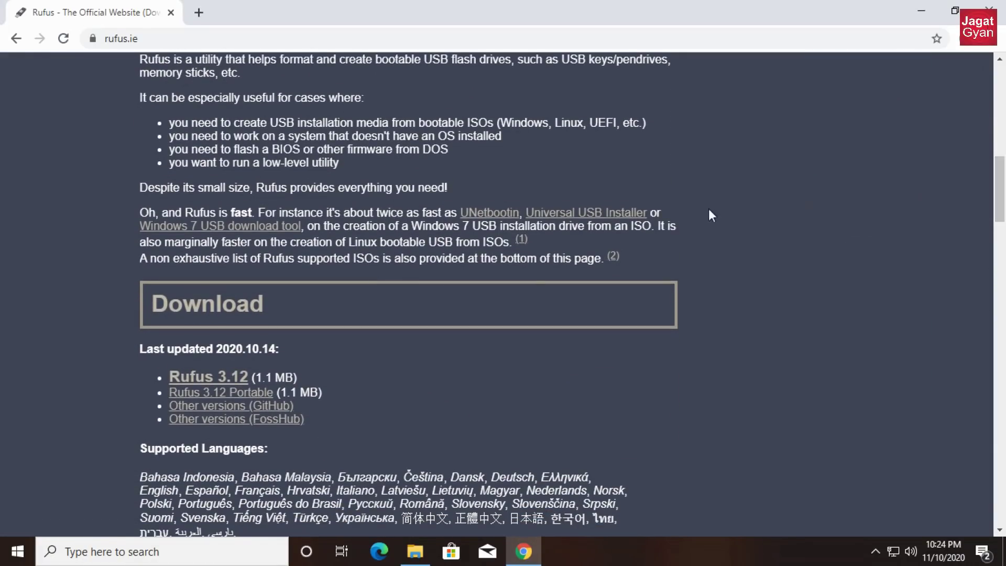
{"action": "left_click", "coordinate": [220, 373]}
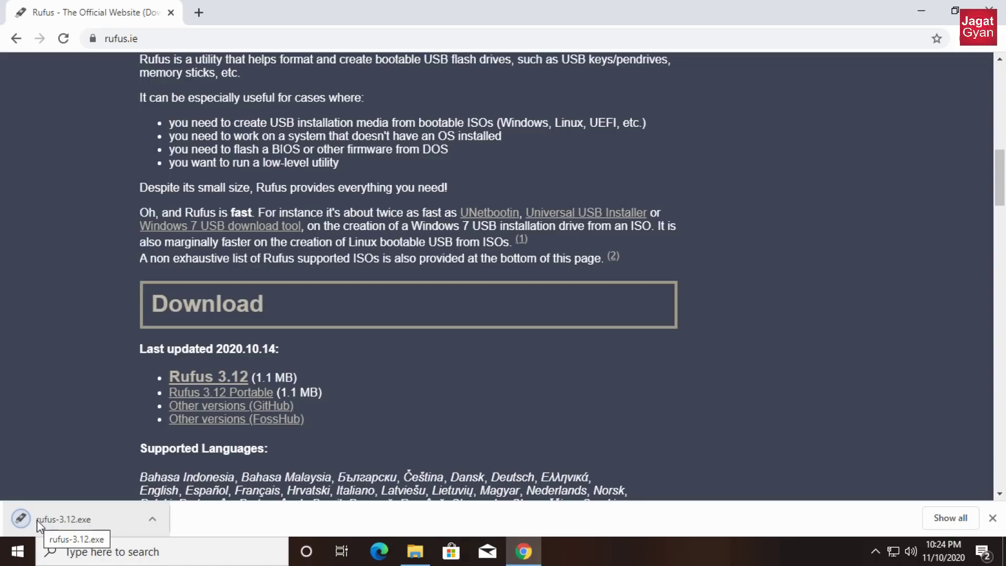
{"action": "left_click", "coordinate": [415, 551]}
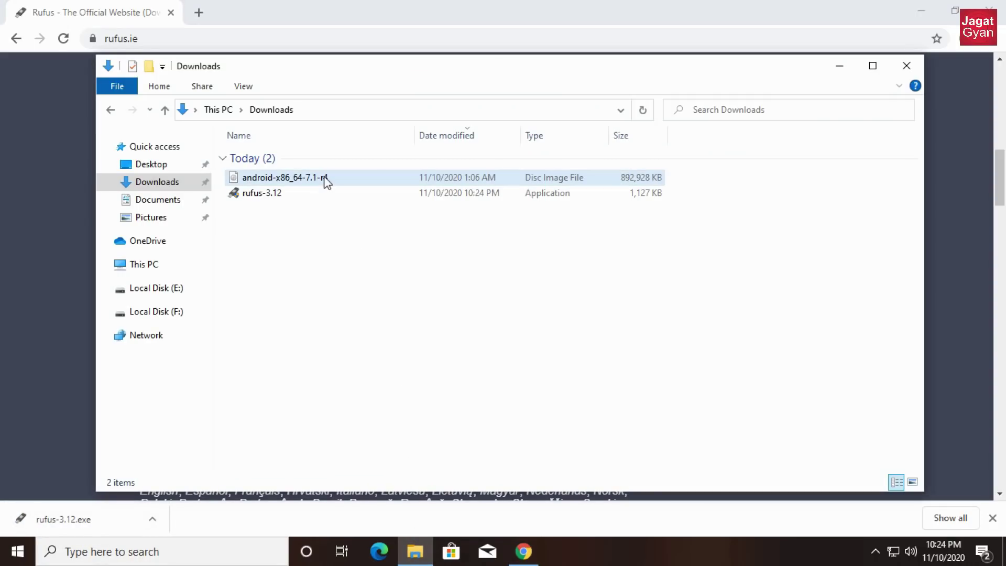
- Run rufus-3.12 as administrator, approve the UAC prompt, and dismiss the update-check question
{"action": "left_click", "coordinate": [322, 194]}
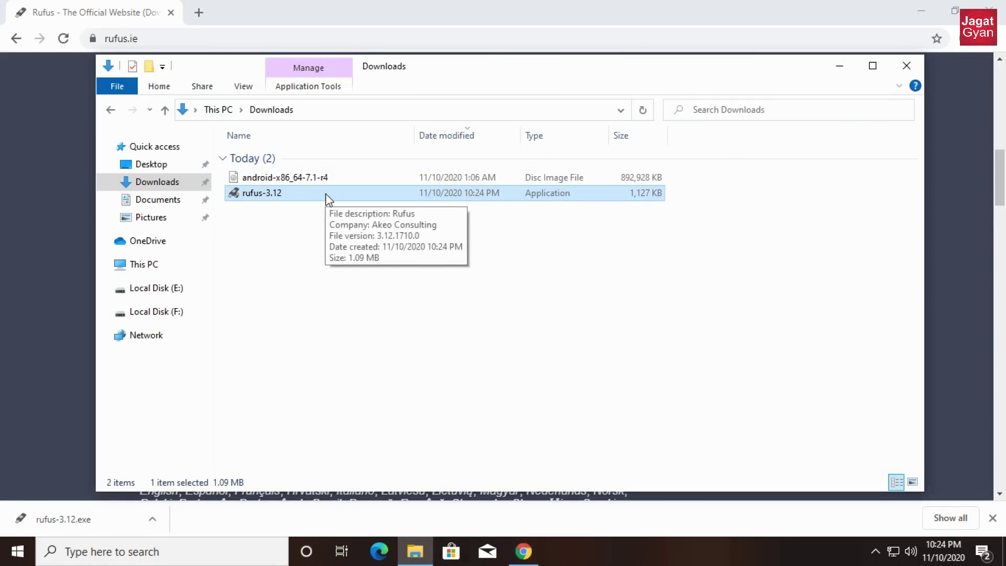
{"action": "right_click", "coordinate": [326, 193]}
{"action": "left_click", "coordinate": [344, 220]}
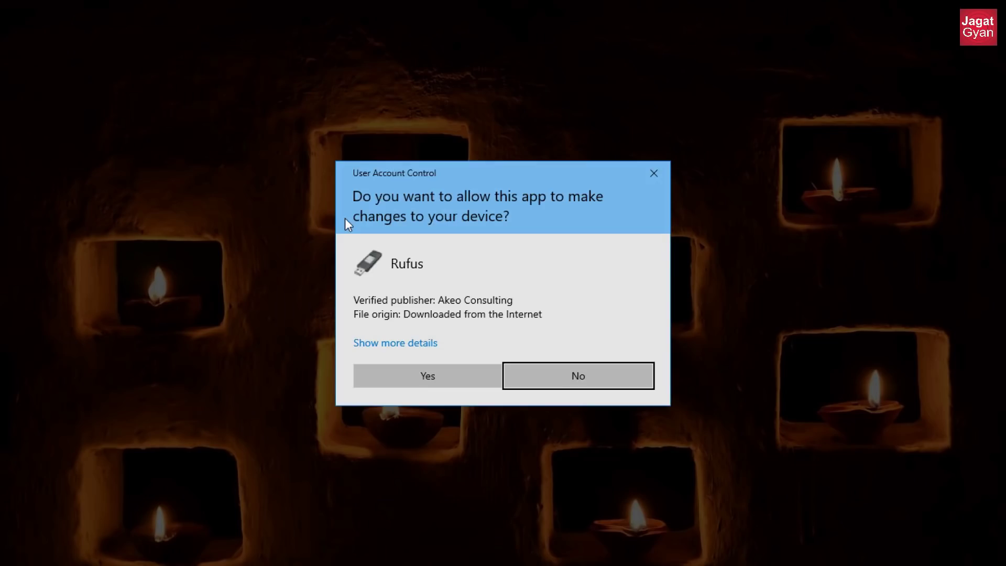
{"action": "left_click", "coordinate": [441, 373]}
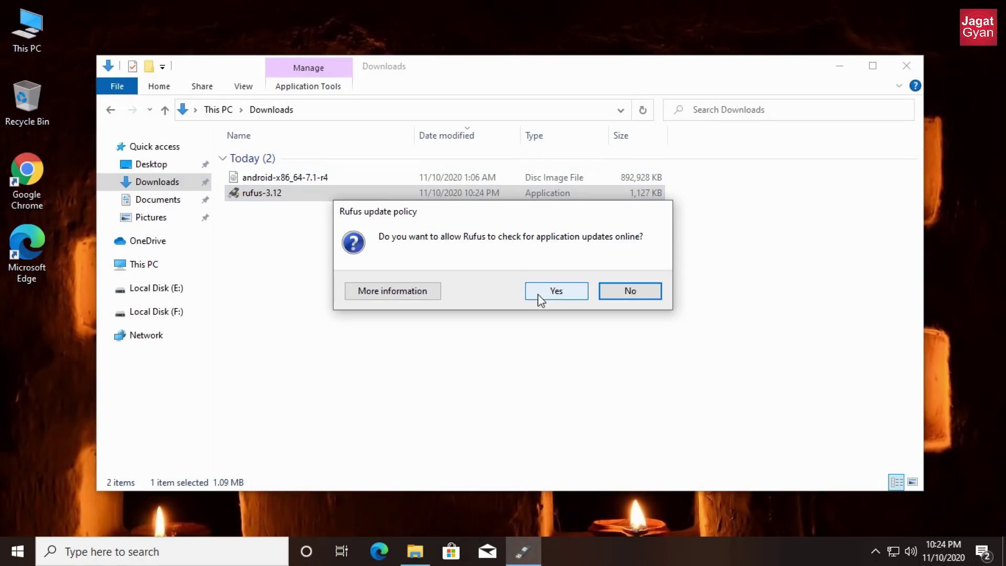
{"action": "left_click", "coordinate": [631, 291]}
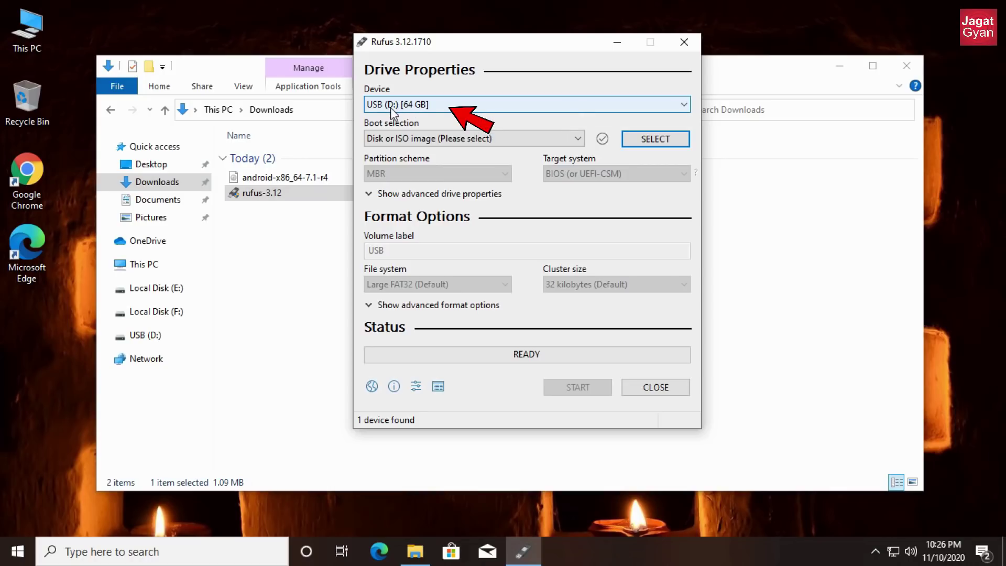
- Check the USB (D:) drive in This PC, then close the window
{"action": "key", "text": "super+e"}
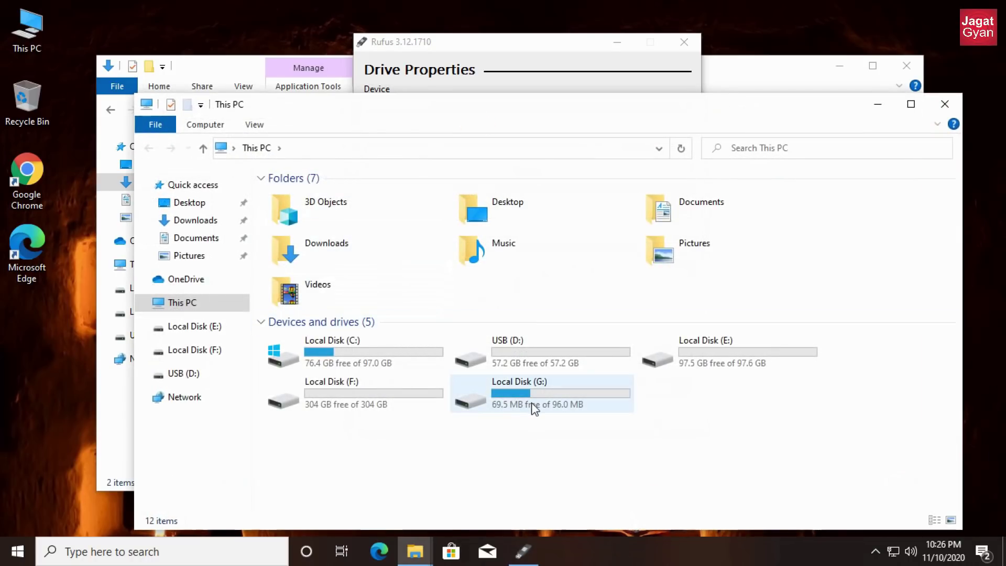
{"action": "left_click", "coordinate": [403, 392]}
{"action": "left_click", "coordinate": [517, 362]}
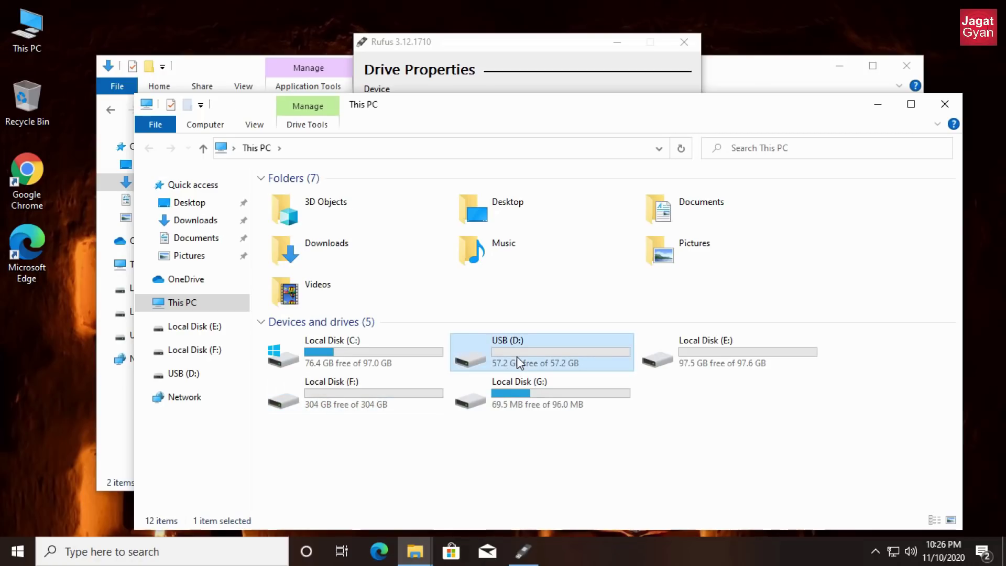
{"action": "left_click", "coordinate": [945, 103]}
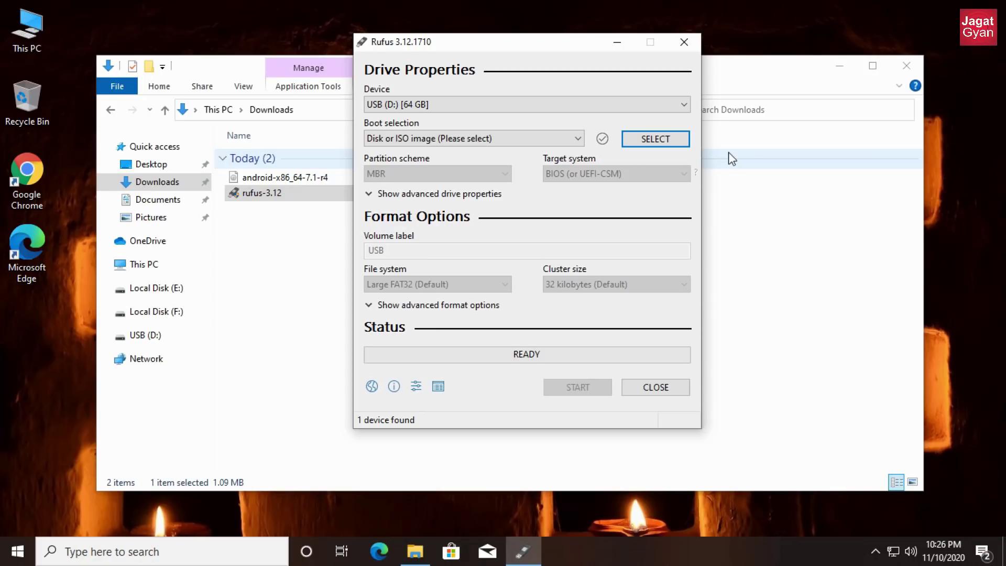
- Load android-x86_64-7.1-r4.iso from Downloads as Rufus's boot image
{"action": "left_click", "coordinate": [684, 145]}
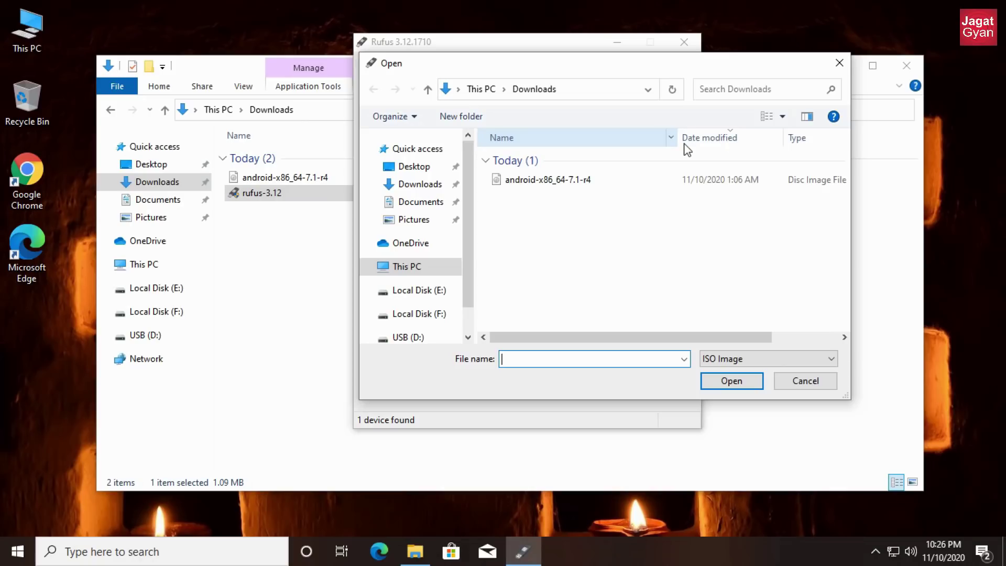
{"action": "left_click", "coordinate": [441, 189]}
{"action": "left_click", "coordinate": [529, 183]}
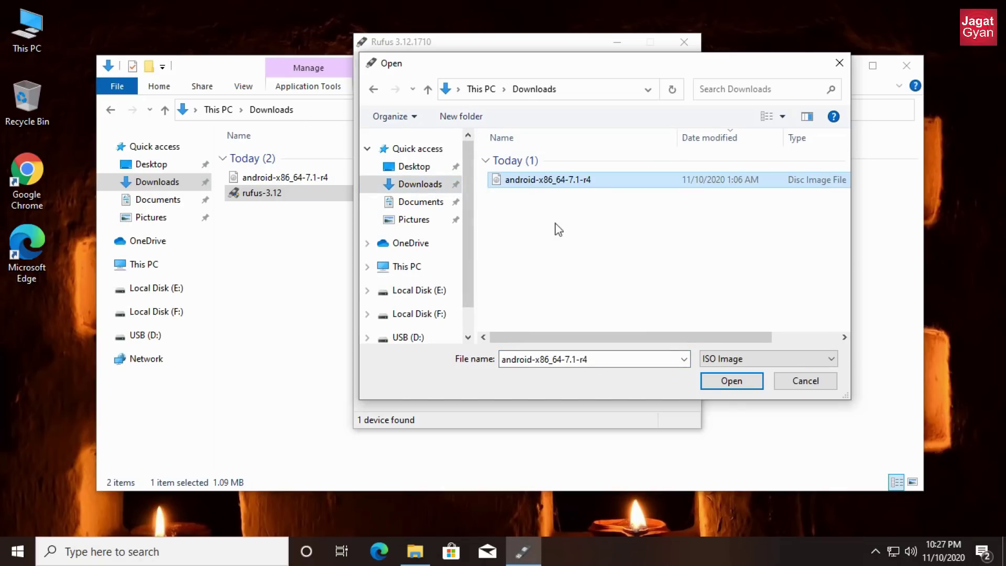
{"action": "left_click", "coordinate": [718, 381]}
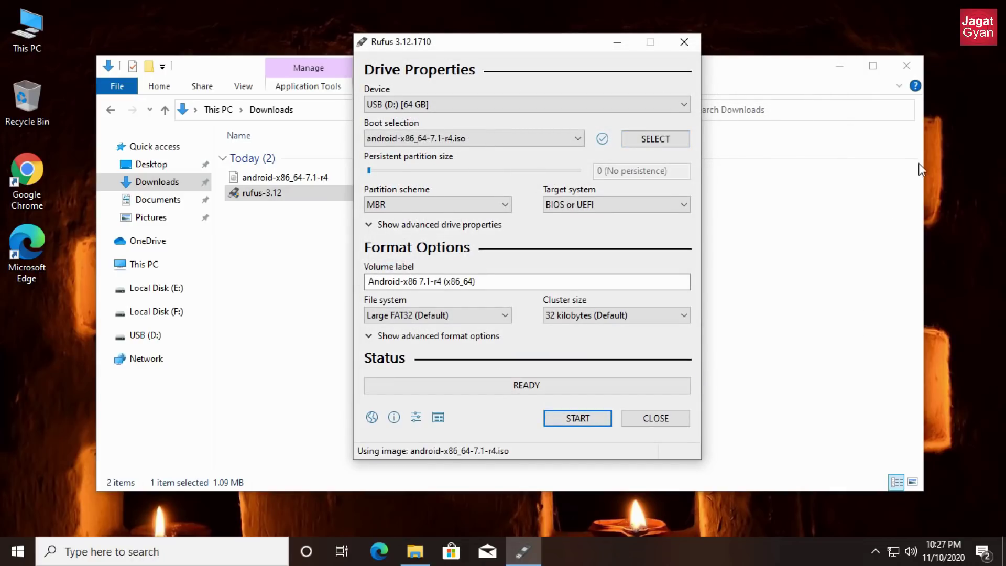
- Close the Downloads window and view Rufus's MBR and GPT partition scheme options
{"action": "left_click", "coordinate": [906, 66]}
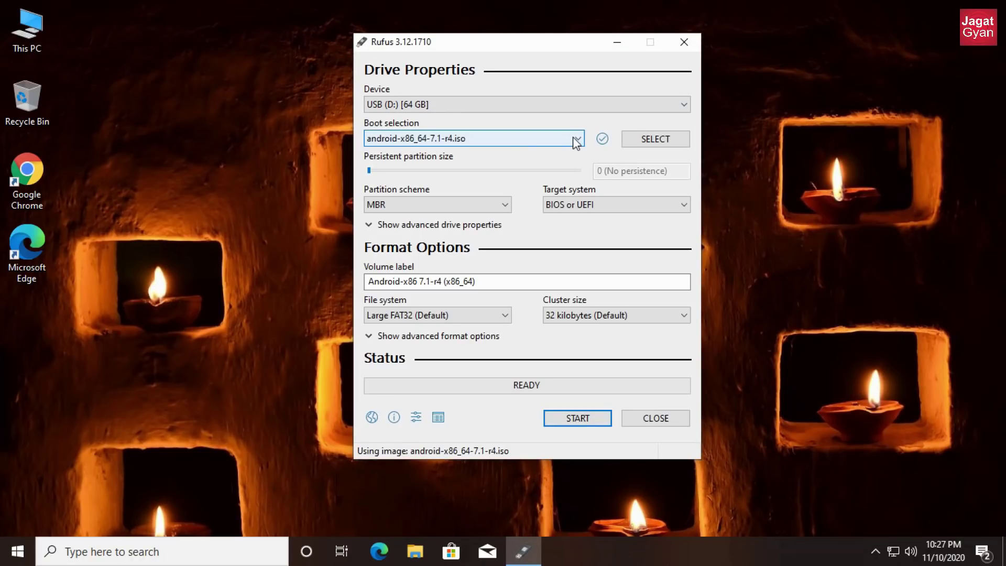
{"action": "left_click", "coordinate": [401, 204]}
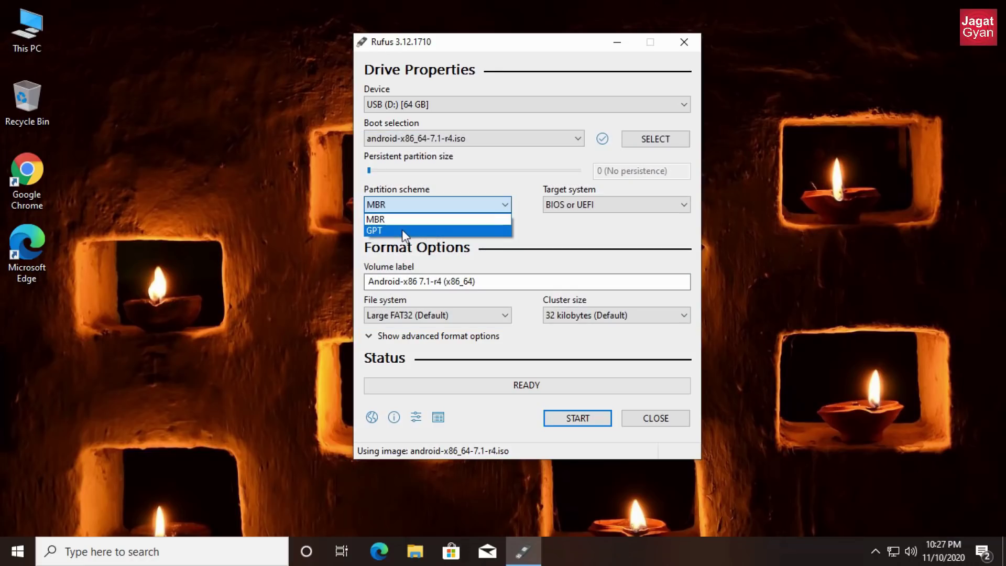
{"action": "key", "text": "super"}
- Open Computer Management via the 'com' search and show Disk Management
{"action": "type", "text": "com"}
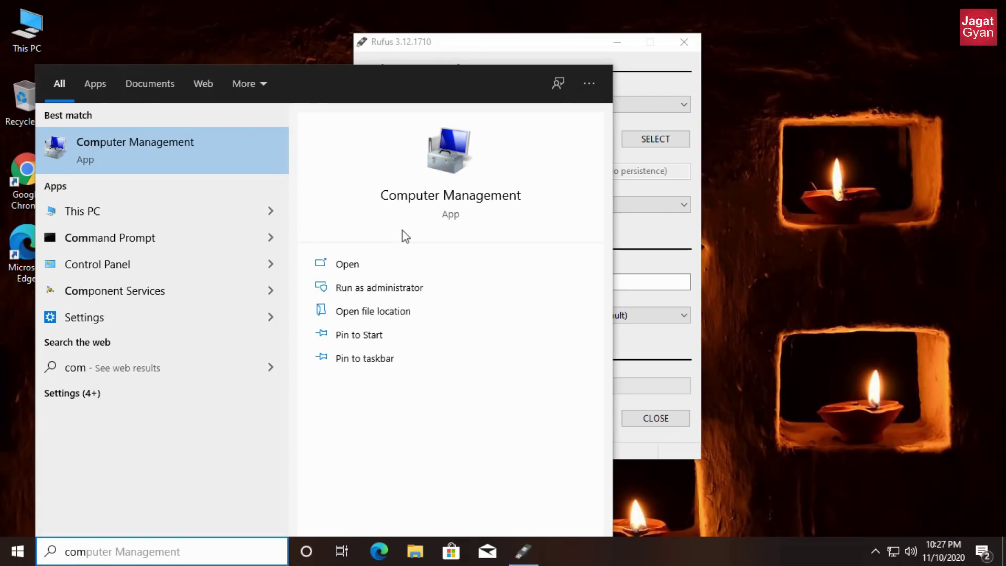
{"action": "left_click", "coordinate": [367, 265]}
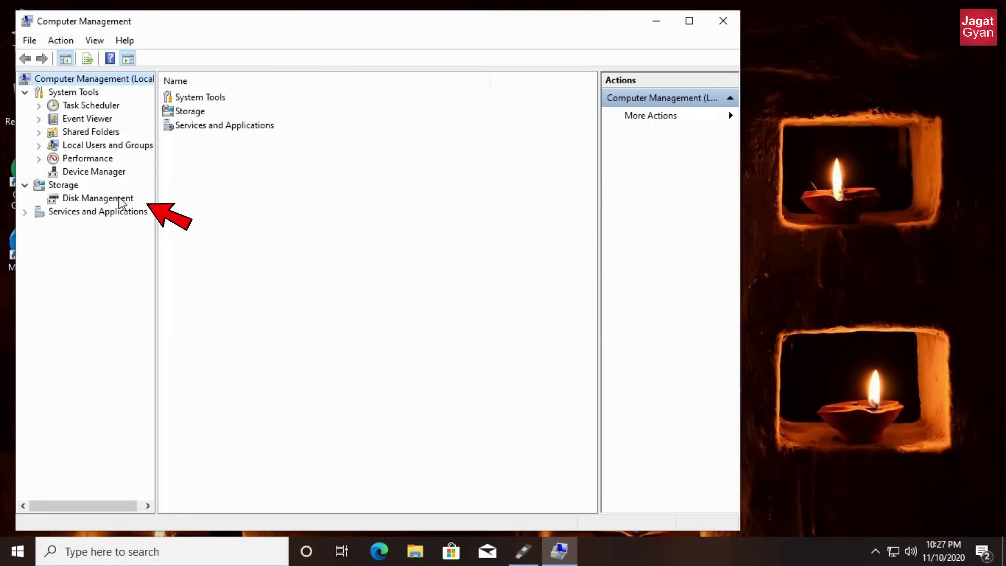
{"action": "left_click", "coordinate": [119, 199]}
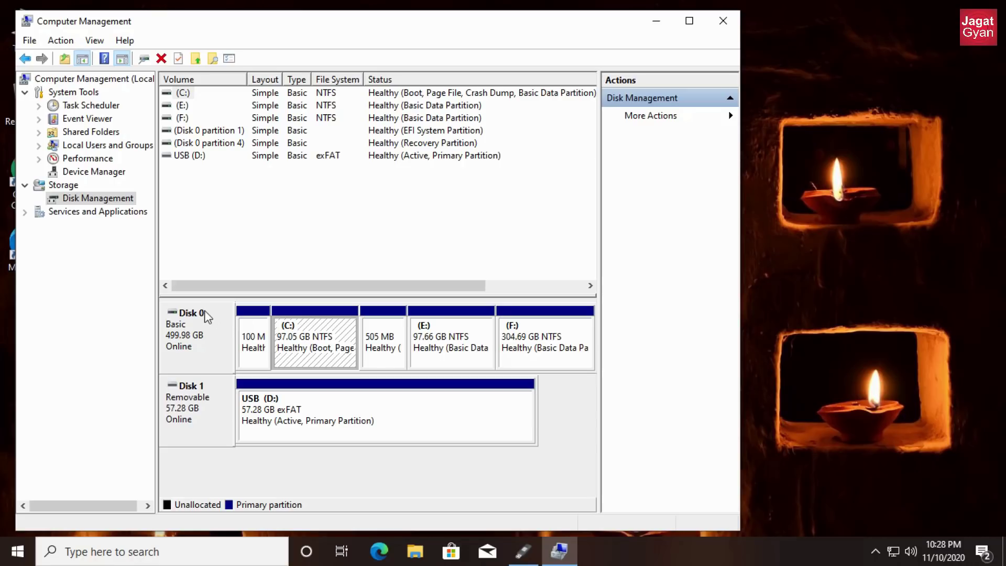
- Check Disk 0's properties to confirm GPT partition style, then close Computer Management
{"action": "right_click", "coordinate": [202, 314]}
{"action": "left_click", "coordinate": [257, 448]}
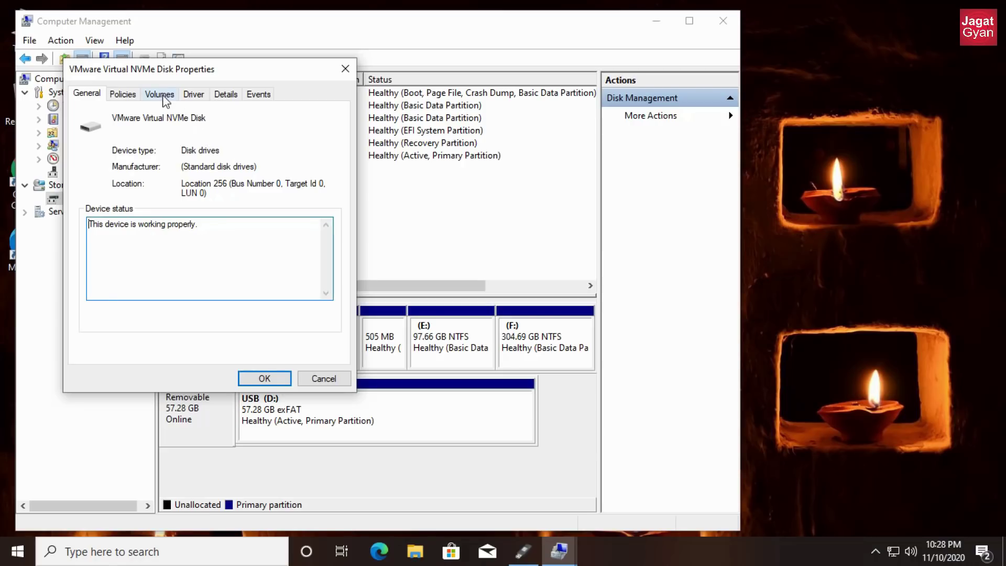
{"action": "left_click", "coordinate": [160, 97]}
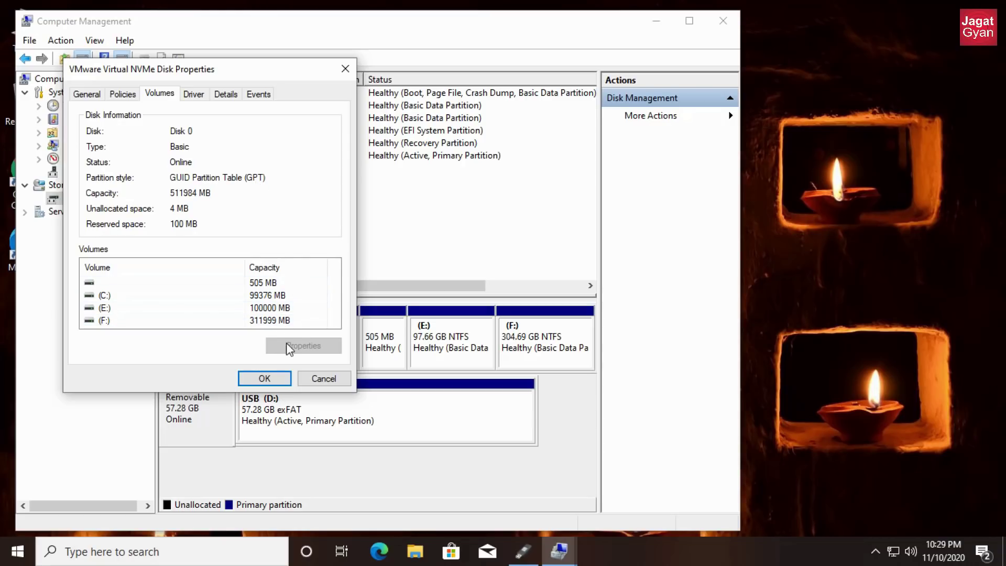
{"action": "left_click", "coordinate": [270, 383]}
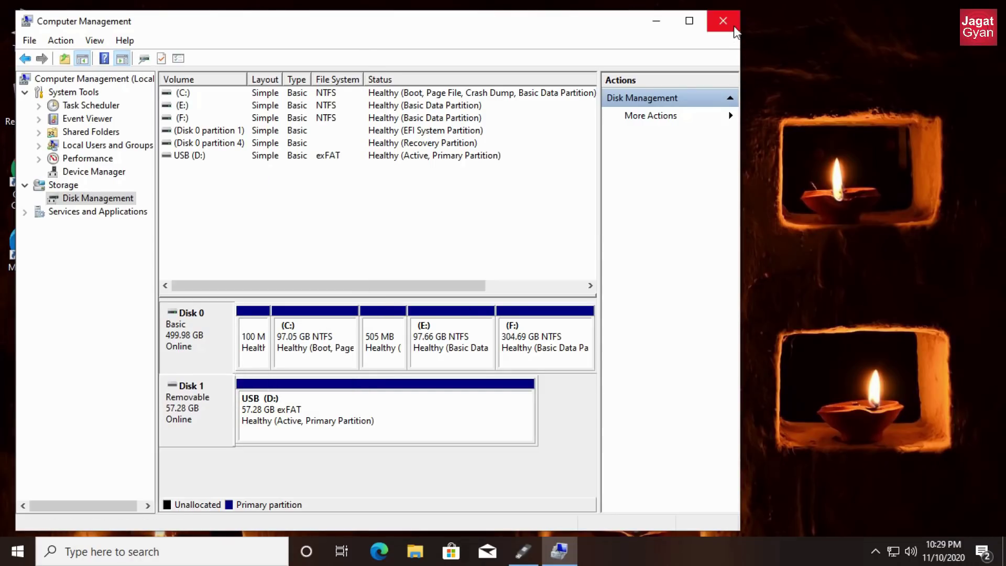
{"action": "left_click", "coordinate": [732, 24]}
{"action": "left_click", "coordinate": [456, 204]}
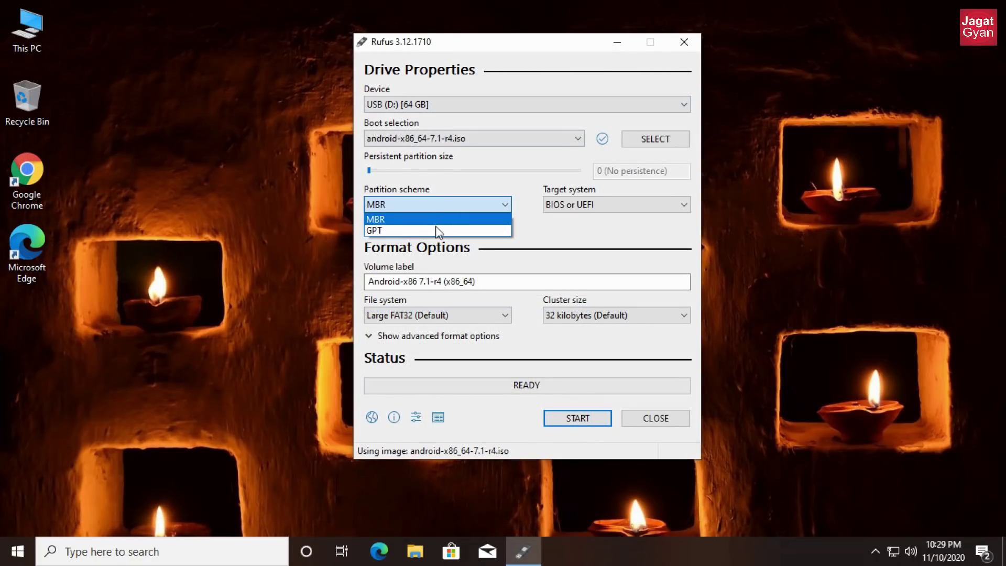
- Write the Android-x86 image to the USB with GPT in ISO Image mode, then close Rufus
{"action": "left_click", "coordinate": [434, 231]}
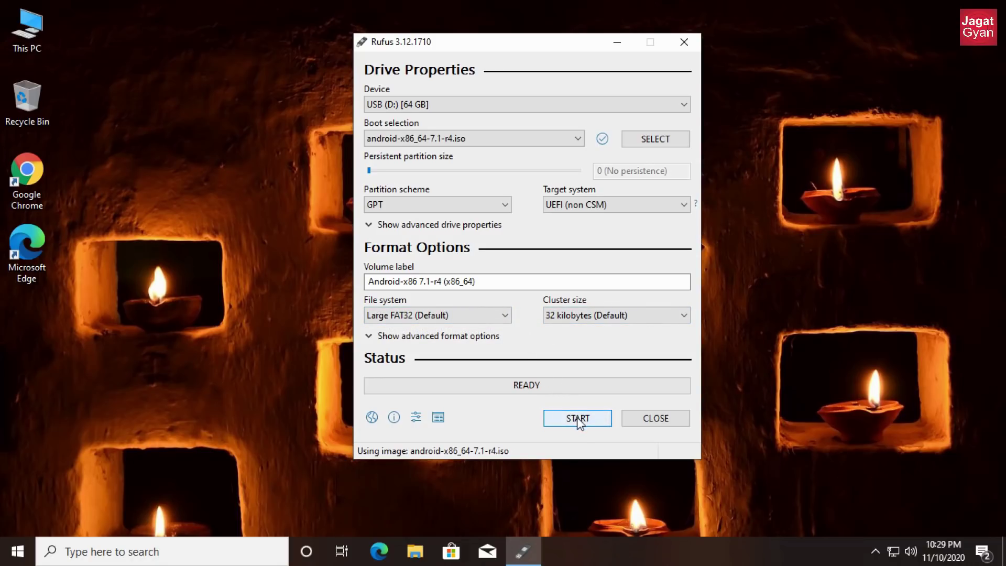
{"action": "left_click", "coordinate": [597, 422]}
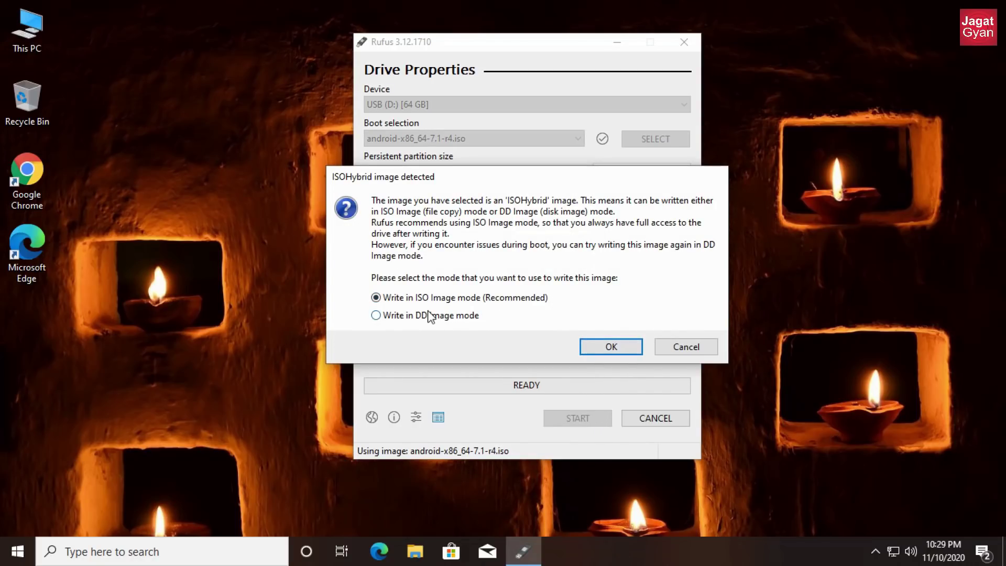
{"action": "left_click", "coordinate": [628, 347]}
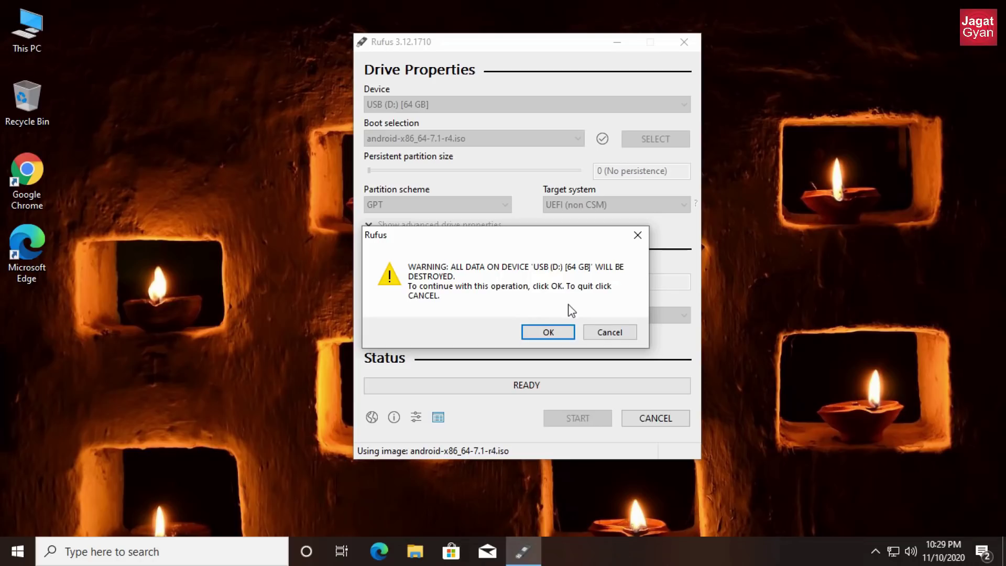
{"action": "left_click", "coordinate": [561, 331]}
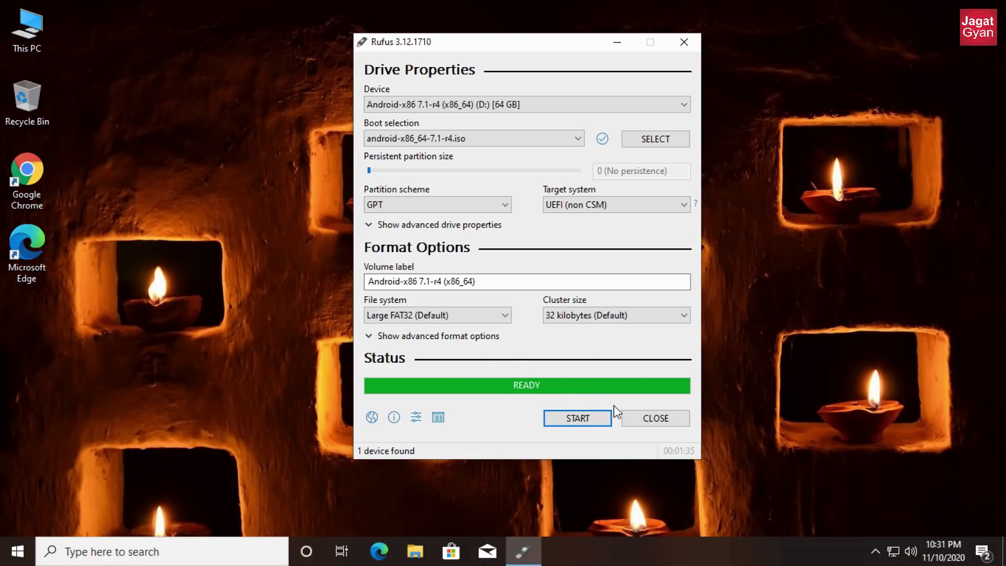
{"action": "left_click", "coordinate": [630, 418]}
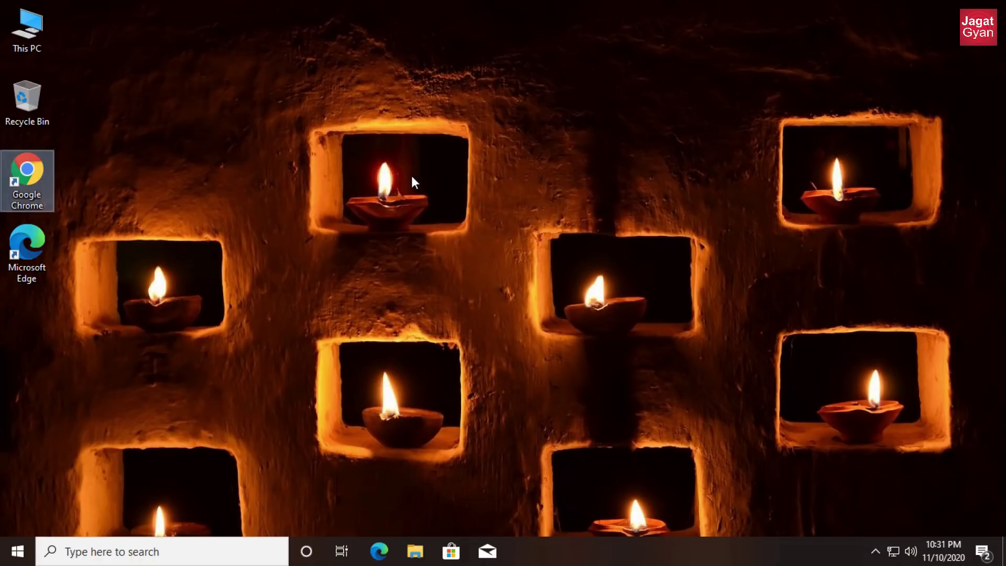
{"action": "right_click", "coordinate": [411, 175]}
{"action": "right_click", "coordinate": [444, 216]}
- Open This PC and check free space on Local Disks C:, E: and F: (304 GB free)
{"action": "left_click", "coordinate": [482, 260]}
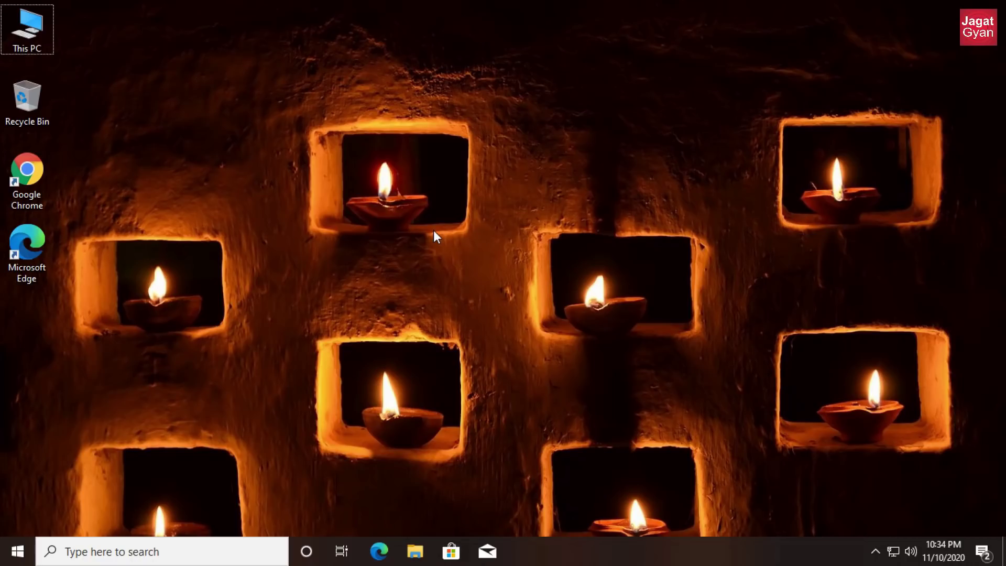
{"action": "key", "text": "Return"}
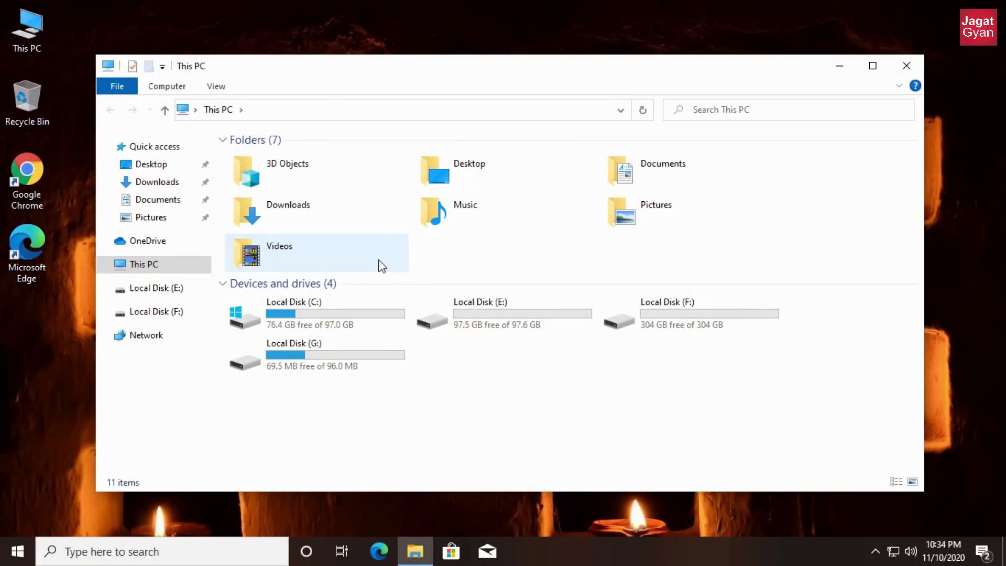
{"action": "left_click", "coordinate": [387, 306]}
{"action": "mouse_move", "coordinate": [394, 303]}
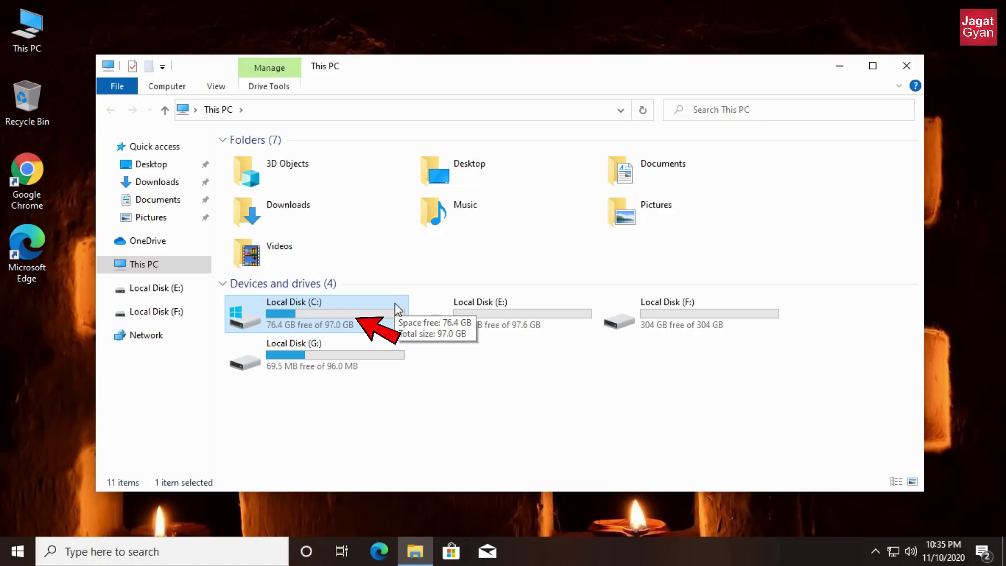
{"action": "key", "text": "Right"}
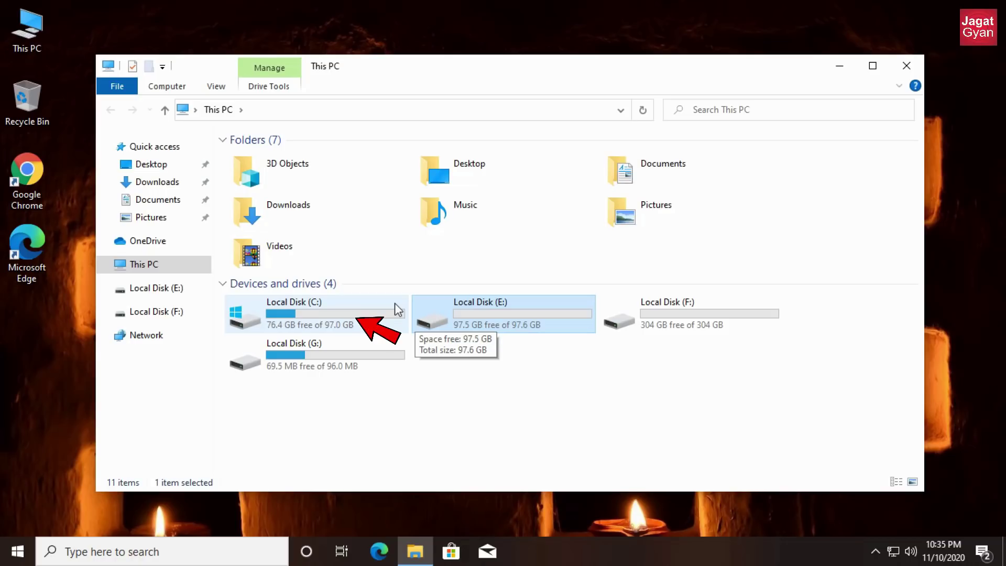
{"action": "key", "text": "Left"}
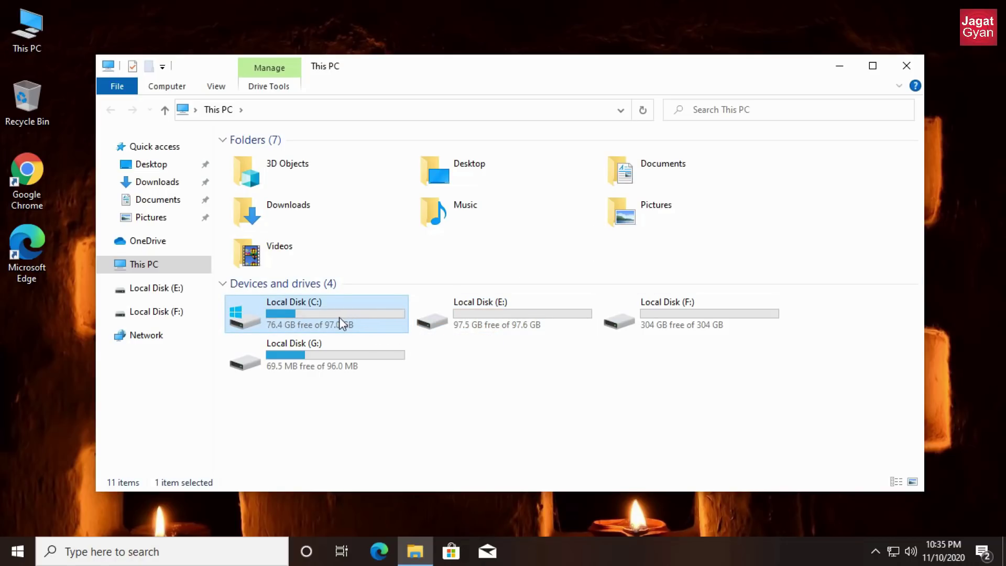
{"action": "left_click", "coordinate": [467, 331]}
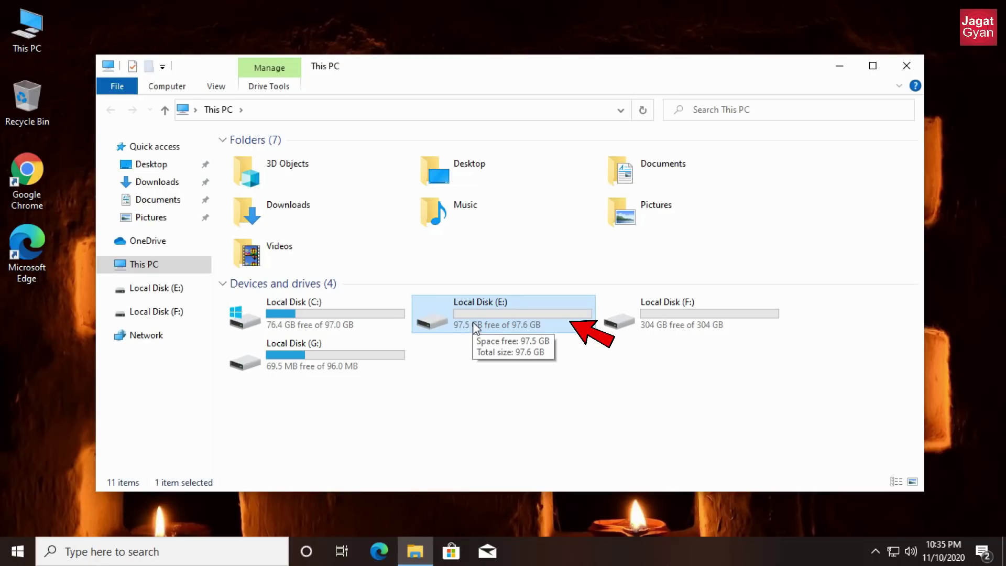
{"action": "left_click", "coordinate": [675, 322]}
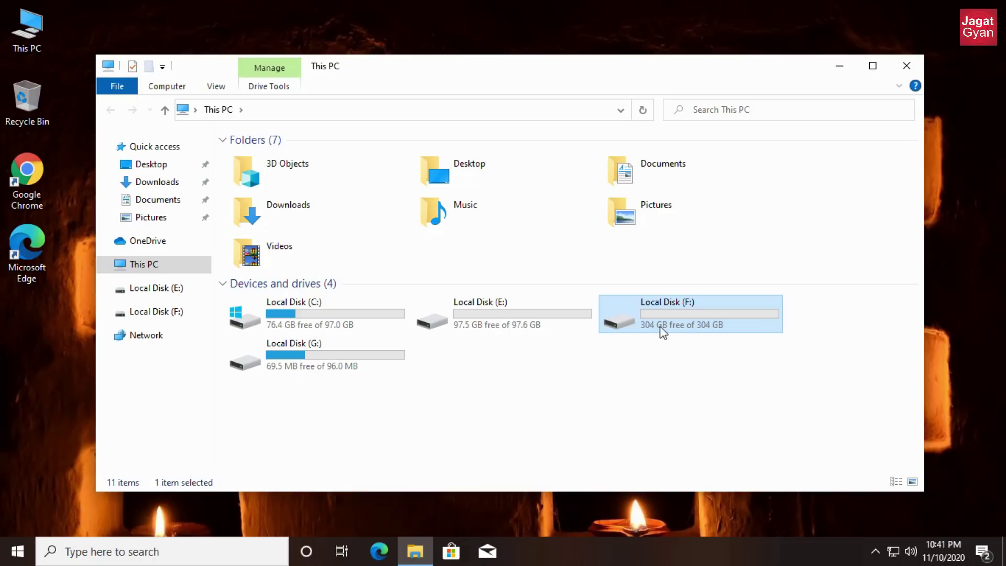
{"action": "key", "text": "Left"}
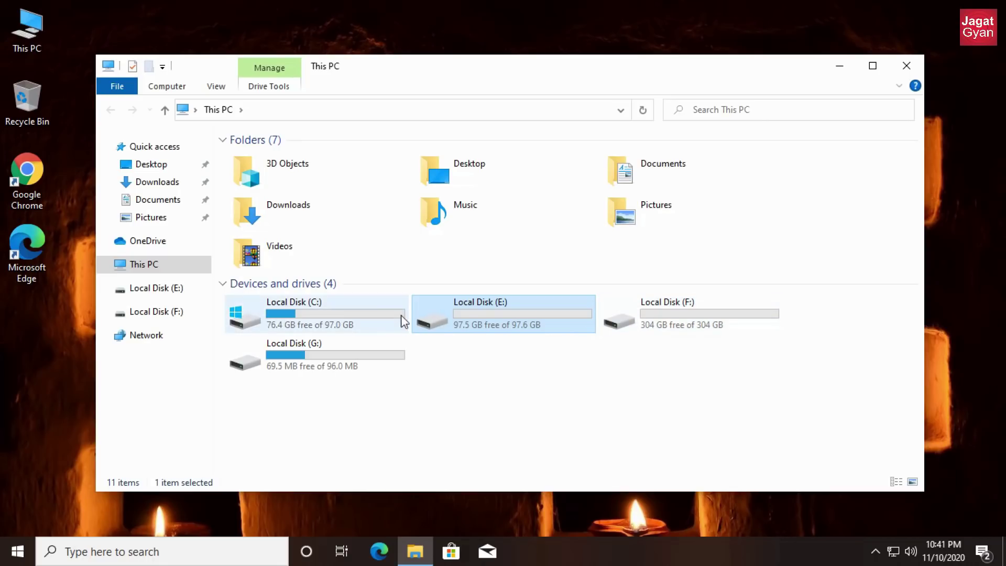
- Compare drives C: and E:, relaunch Computer Management via 'com', and minimize This PC
{"action": "left_click", "coordinate": [375, 310], "text": "ctrl"}
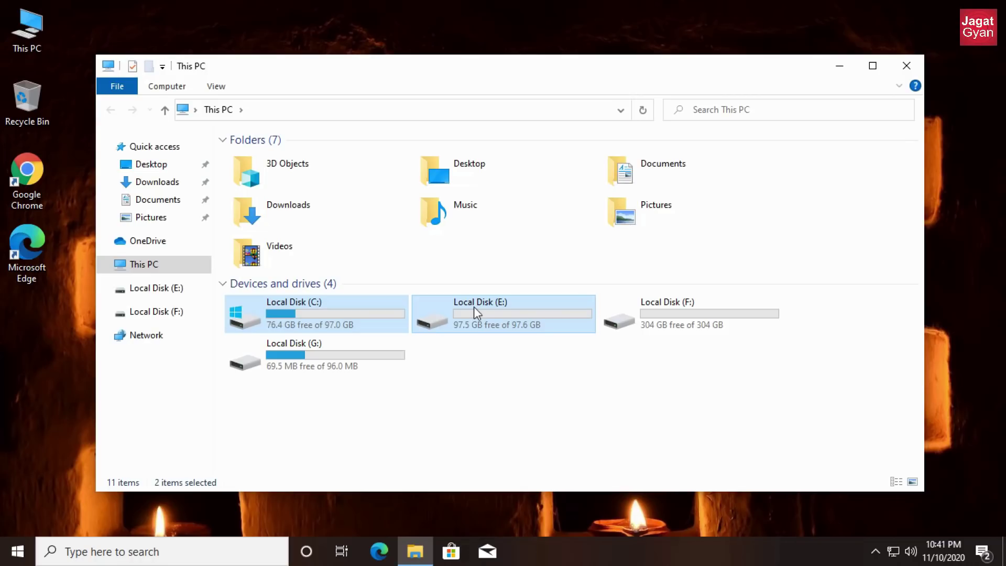
{"action": "left_click", "coordinate": [404, 304]}
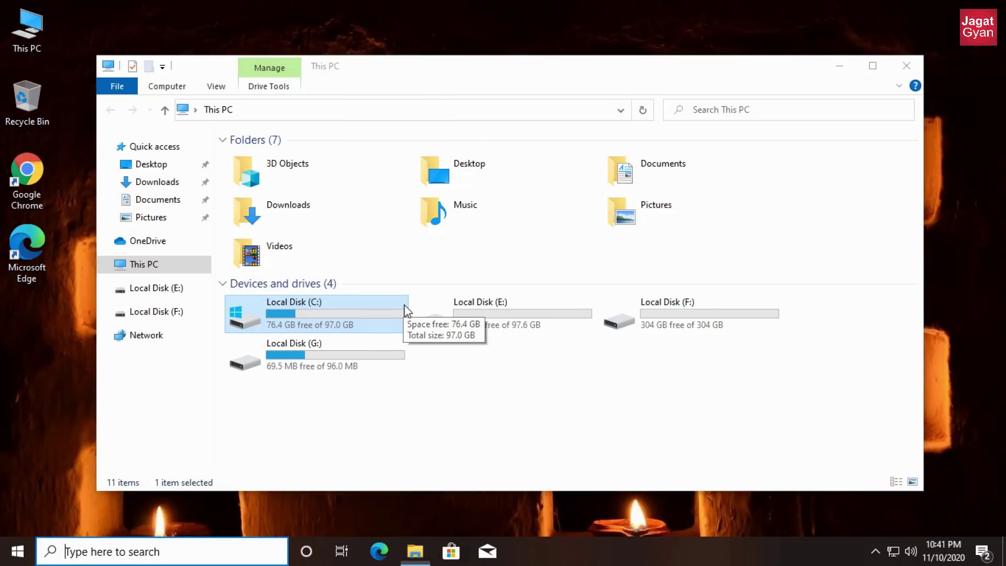
{"action": "key", "text": "super"}
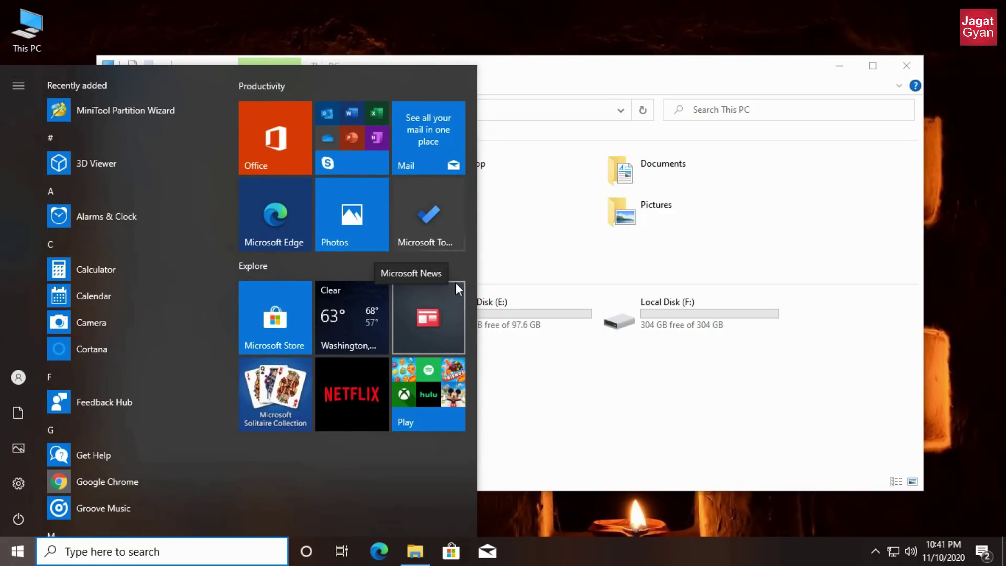
{"action": "type", "text": "com"}
{"action": "left_click", "coordinate": [395, 266]}
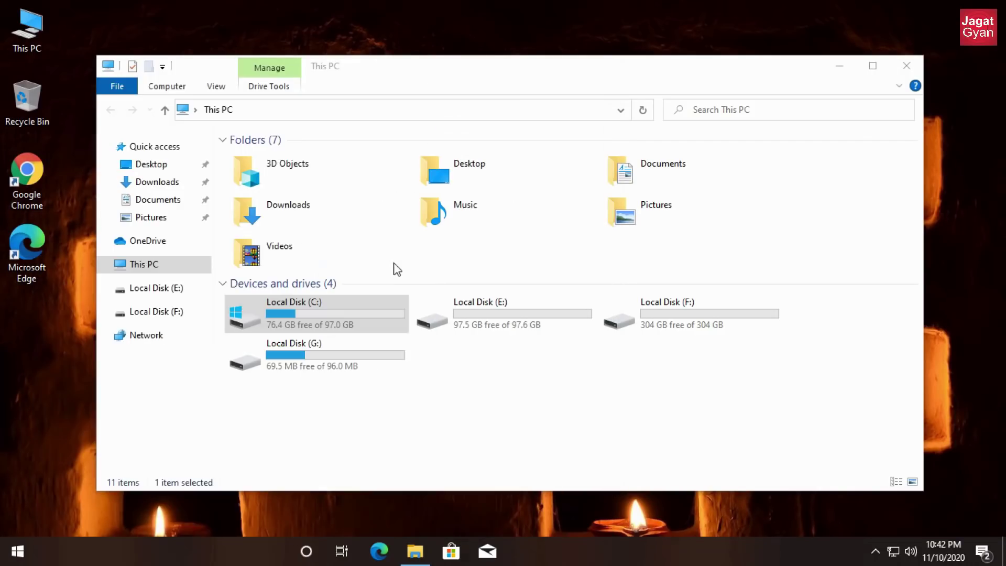
{"action": "left_click", "coordinate": [886, 68]}
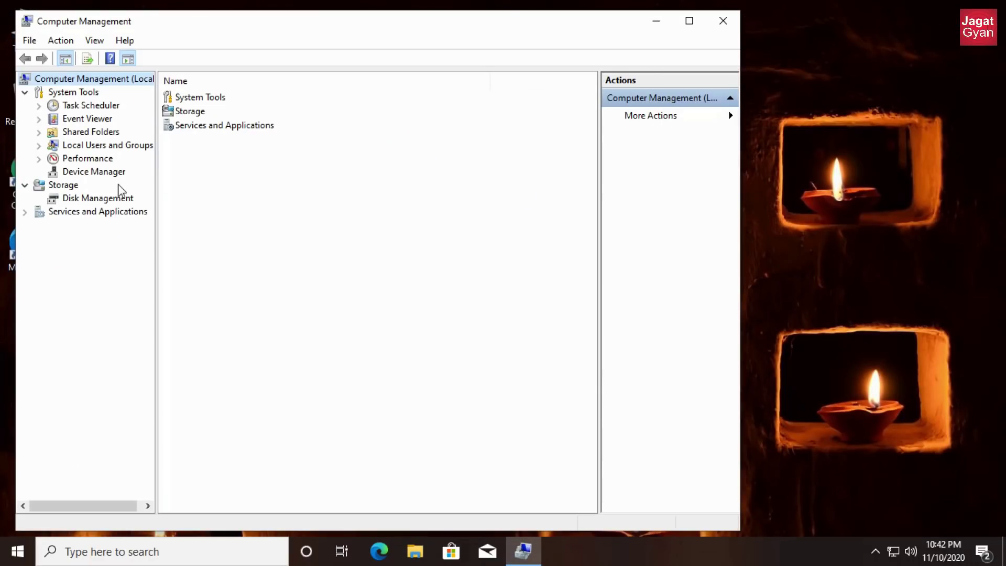
- Show the disk layout in Disk Management and inspect the C: and E: partitions
{"action": "left_click", "coordinate": [85, 199]}
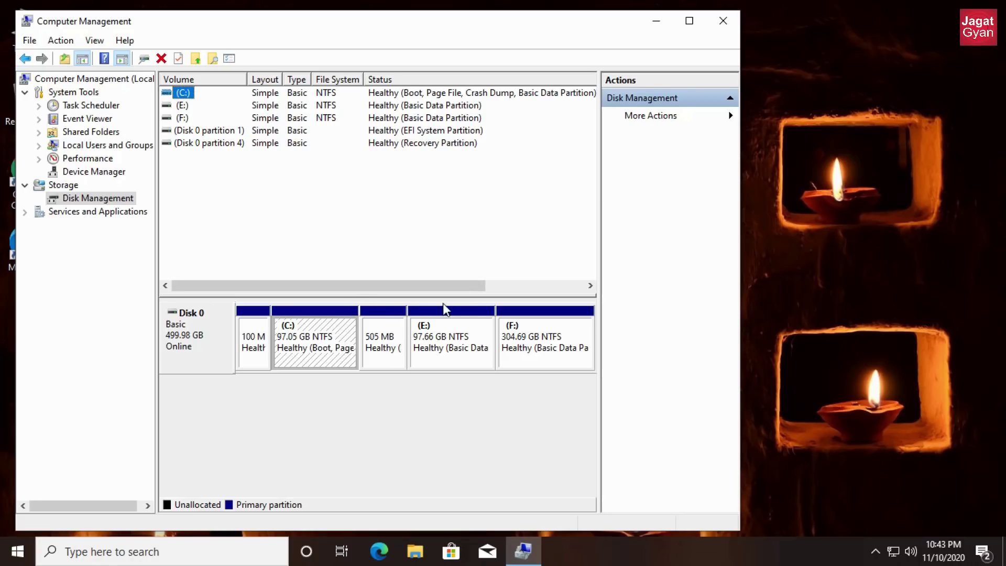
{"action": "left_click", "coordinate": [328, 342]}
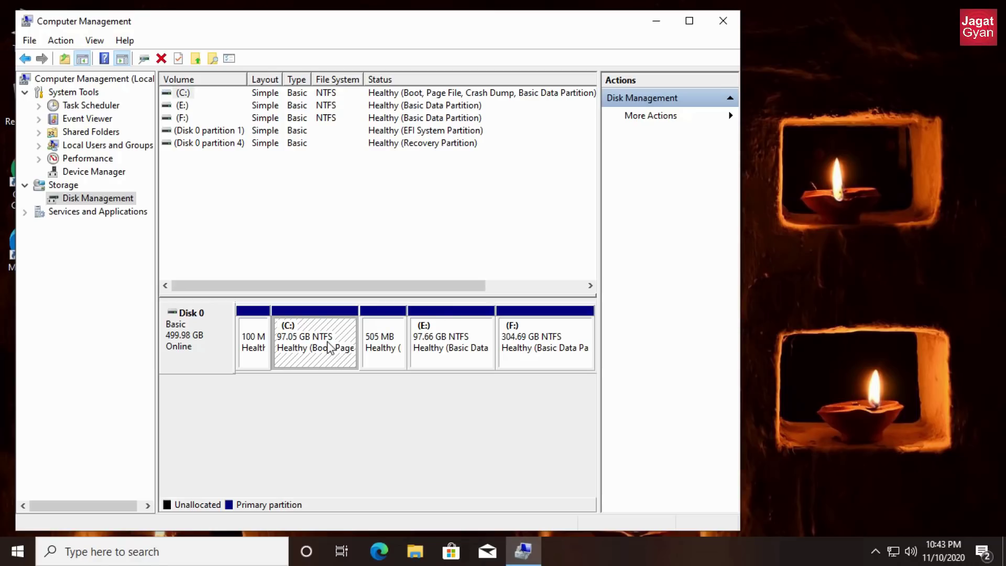
{"action": "left_click", "coordinate": [420, 350]}
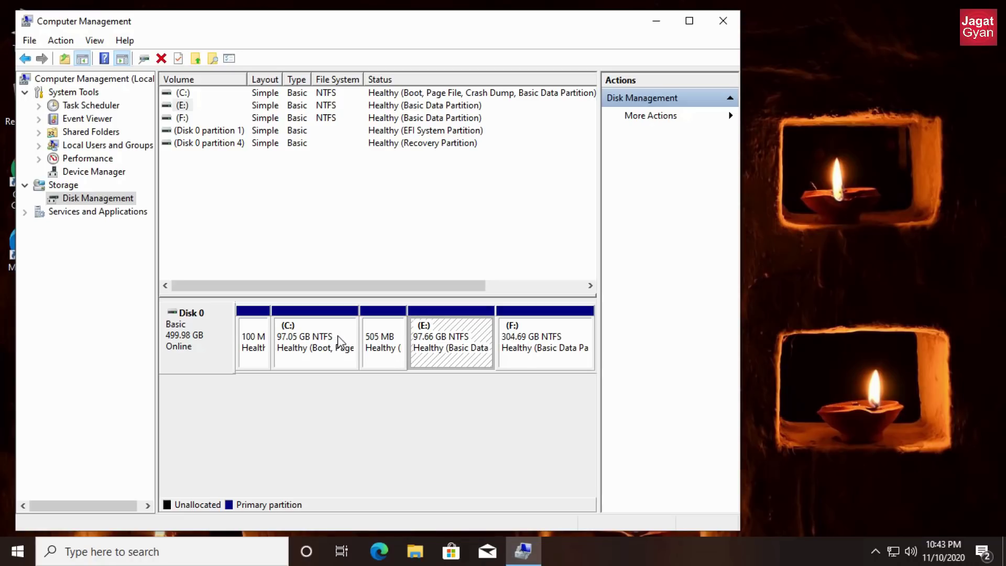
{"action": "left_click", "coordinate": [339, 338]}
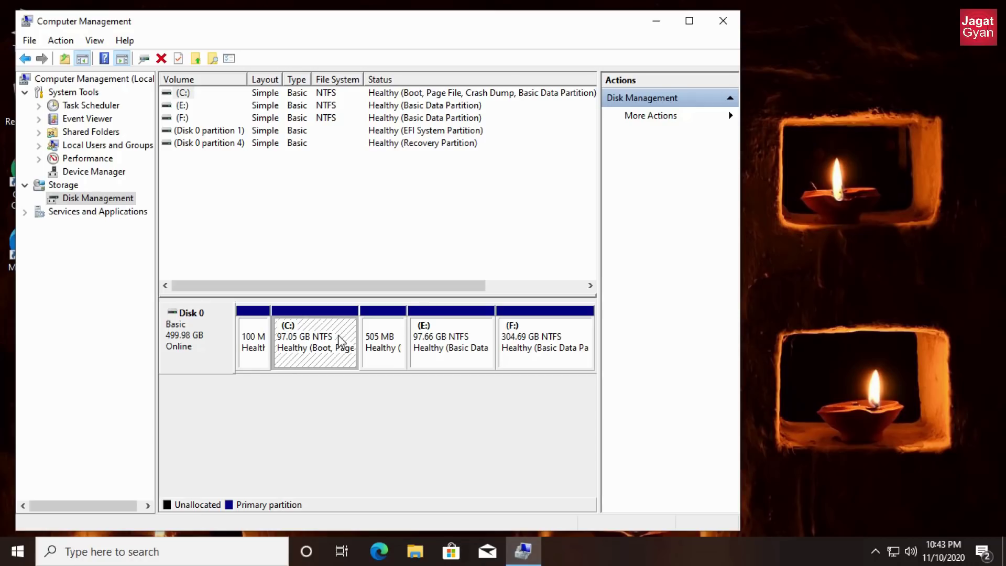
- Open the properties of Disk 0, the VMware Virtual NVMe Disk
{"action": "right_click", "coordinate": [341, 341]}
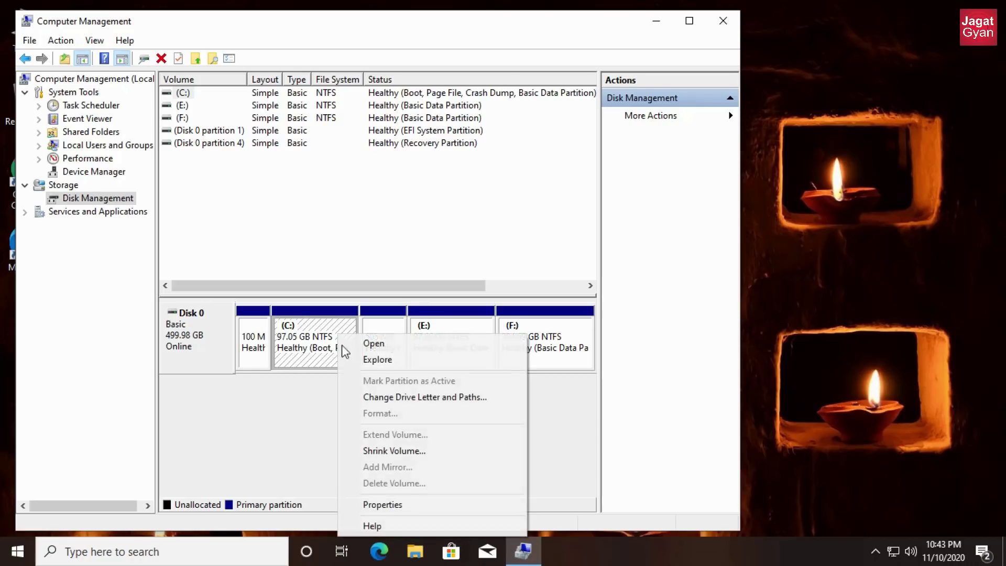
{"action": "right_click", "coordinate": [206, 329]}
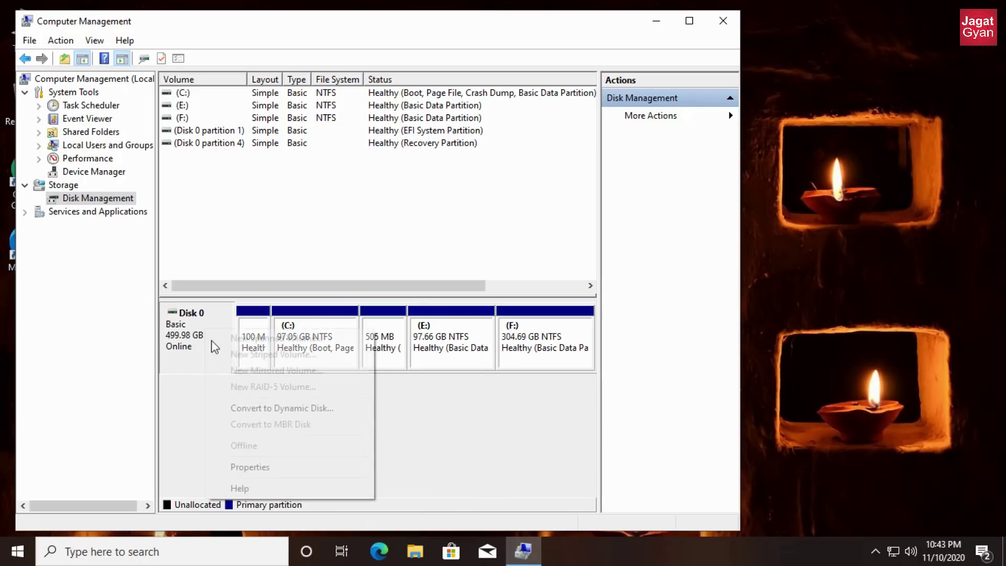
{"action": "left_click", "coordinate": [274, 463]}
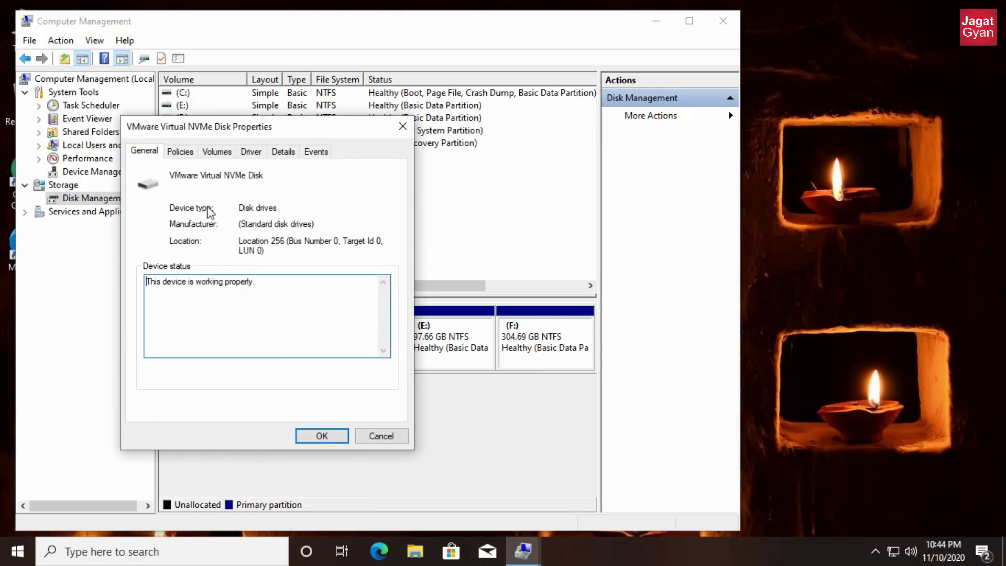
{"action": "left_click", "coordinate": [216, 151]}
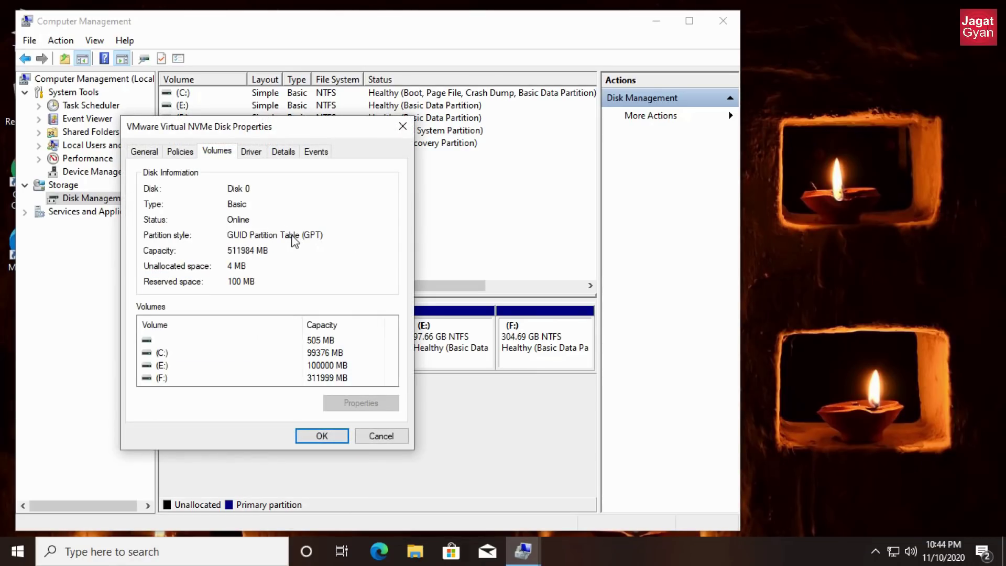
{"action": "left_click", "coordinate": [378, 436]}
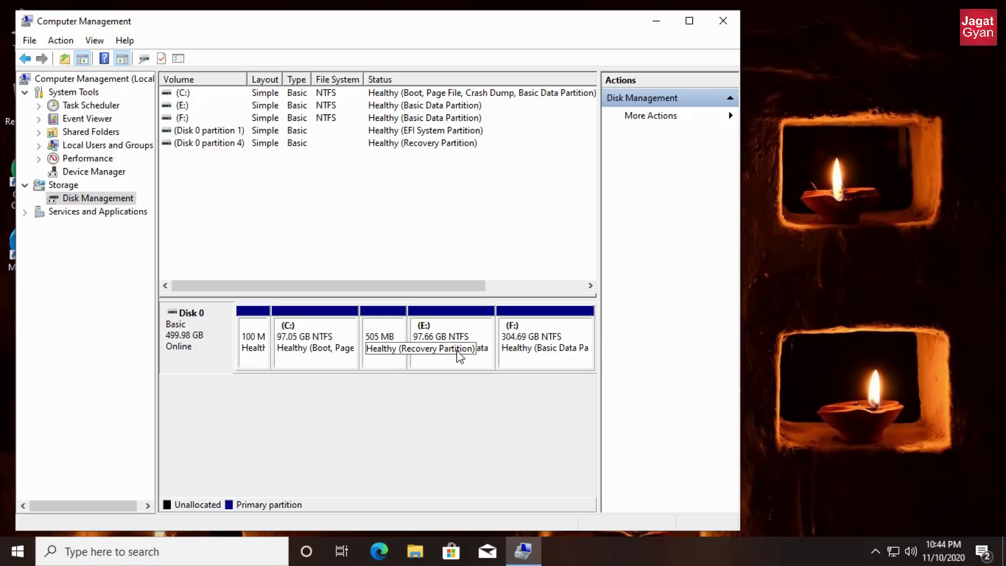
- Open Shrink Volume for C:, which offers 78244 MB of shrinkable space
{"action": "left_click", "coordinate": [349, 341]}
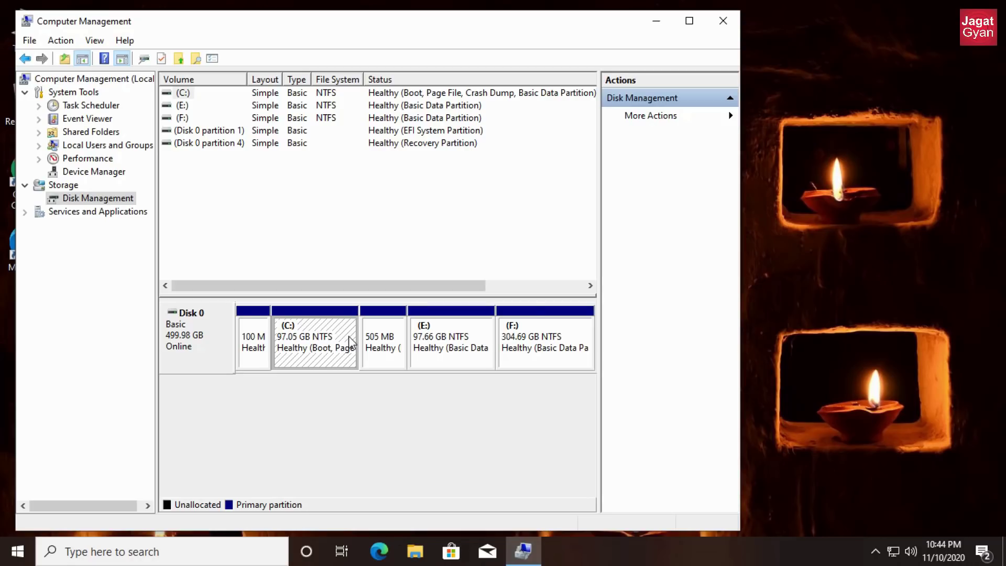
{"action": "right_click", "coordinate": [350, 343]}
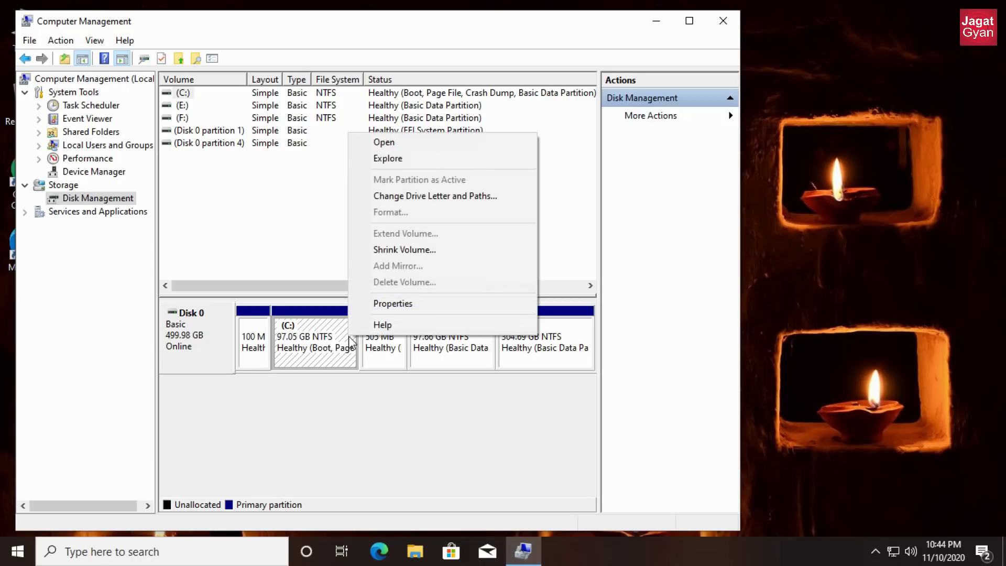
{"action": "left_click", "coordinate": [419, 251]}
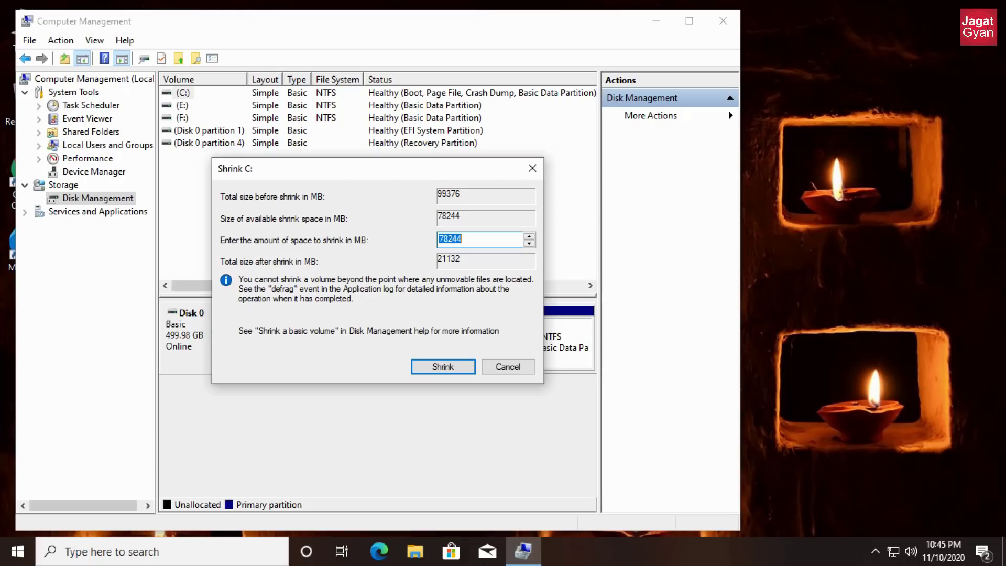
{"action": "key", "text": "super"}
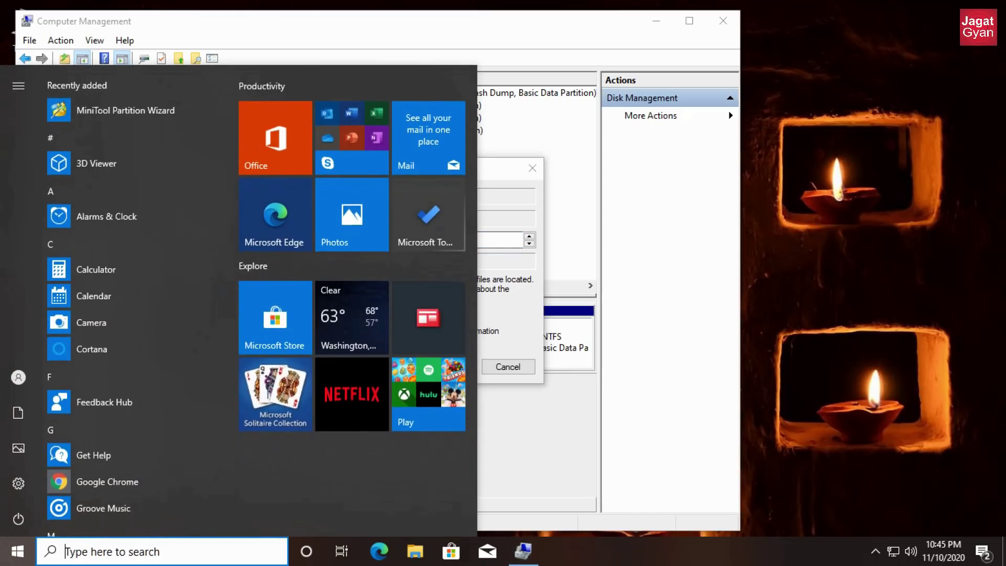
- Compute 47 × 1024 = 48,128 in Calculator, then close it
{"action": "type", "text": "cal"}
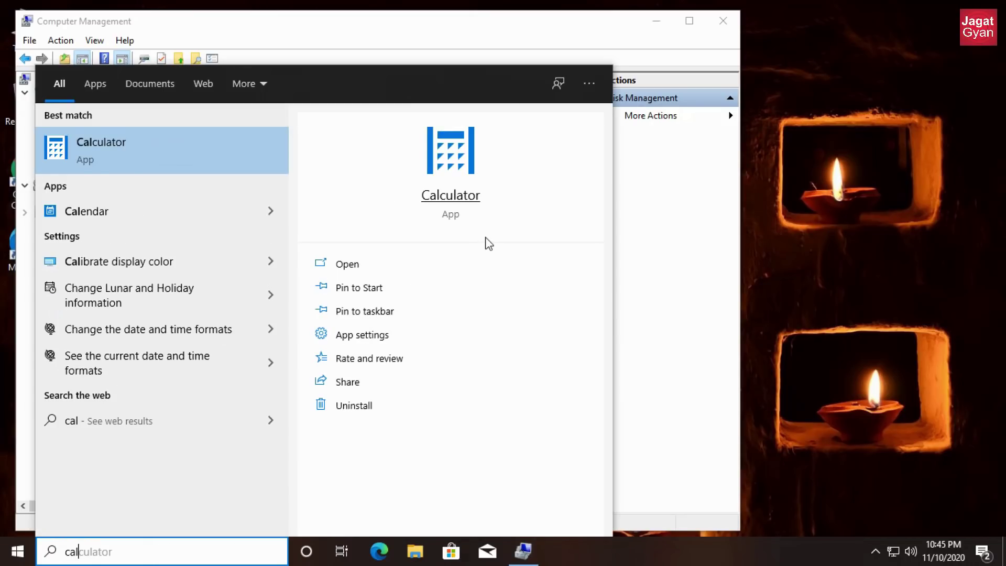
{"action": "key", "text": "Return"}
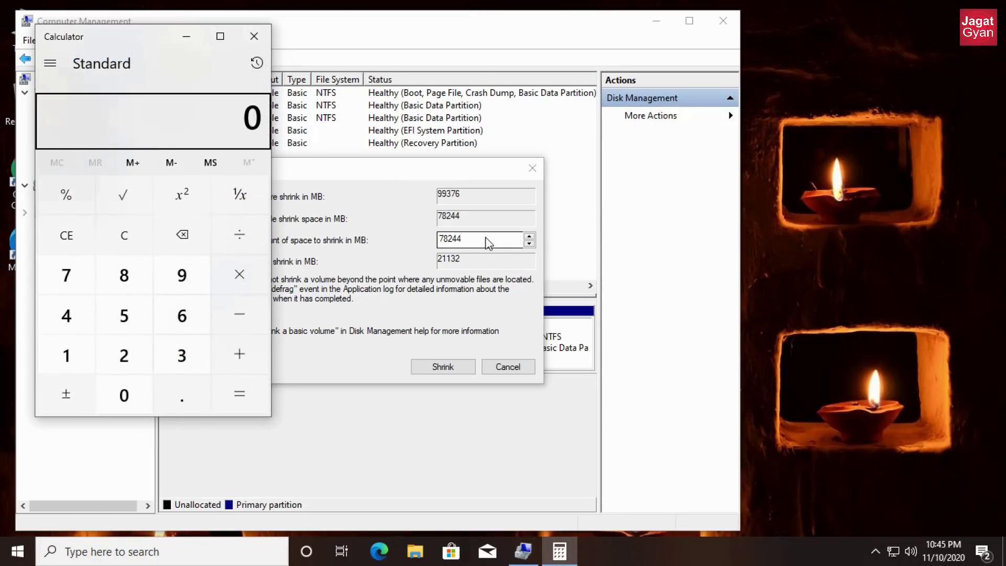
{"action": "type", "text": "47"}
{"action": "key", "text": "asterisk"}
{"action": "type", "text": "1024"}
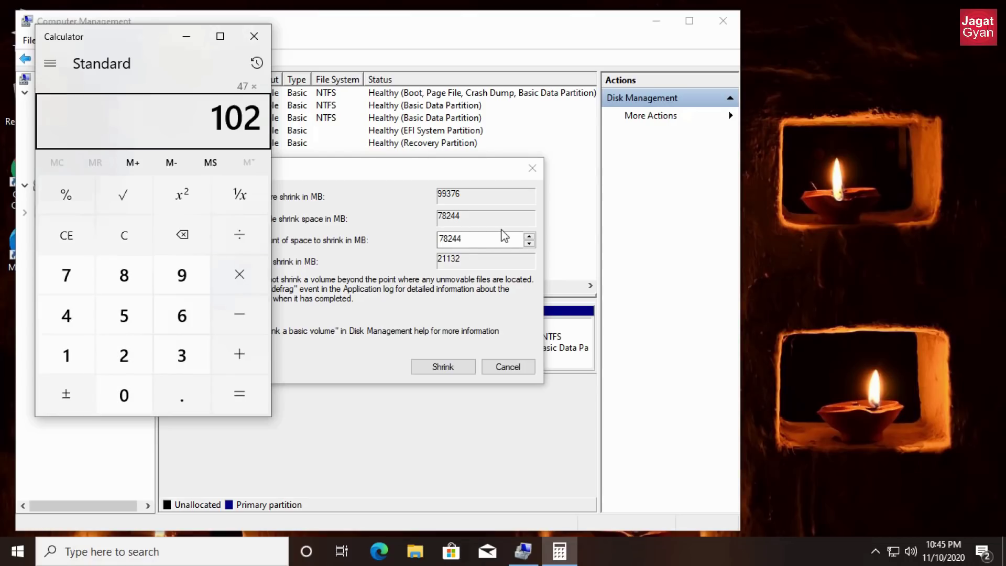
{"action": "key", "text": "Return"}
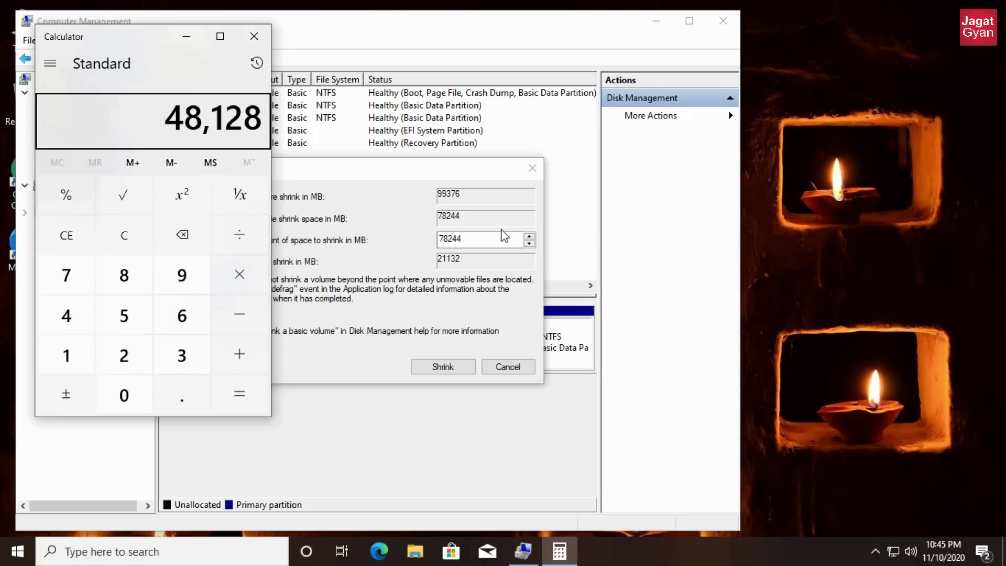
{"action": "left_click", "coordinate": [268, 36]}
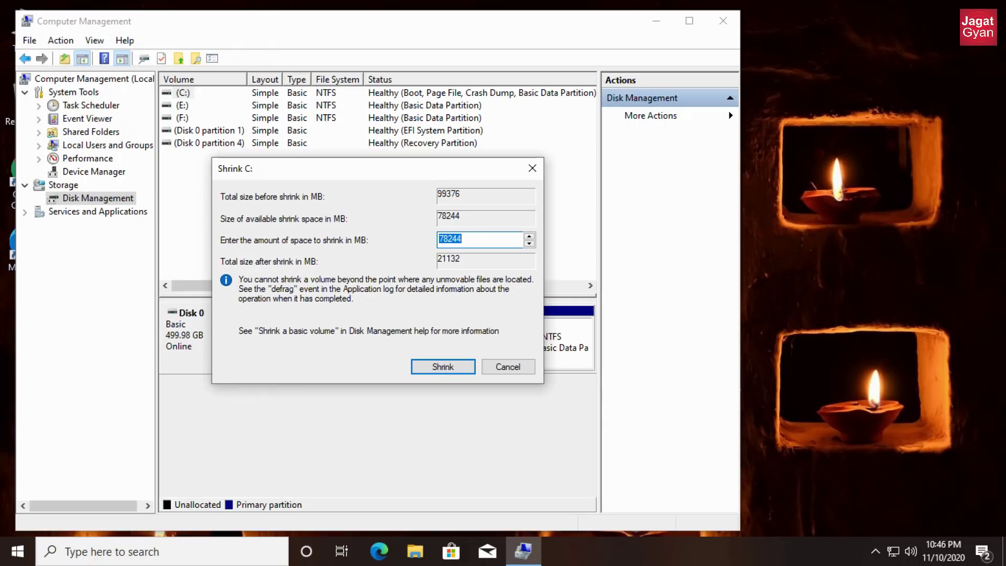
- Shrink C: by 48128 MB, leaving C: at 50.05 GB beside 47.00 GB unallocated
{"action": "type", "text": "48128"}
{"action": "left_click", "coordinate": [453, 366]}
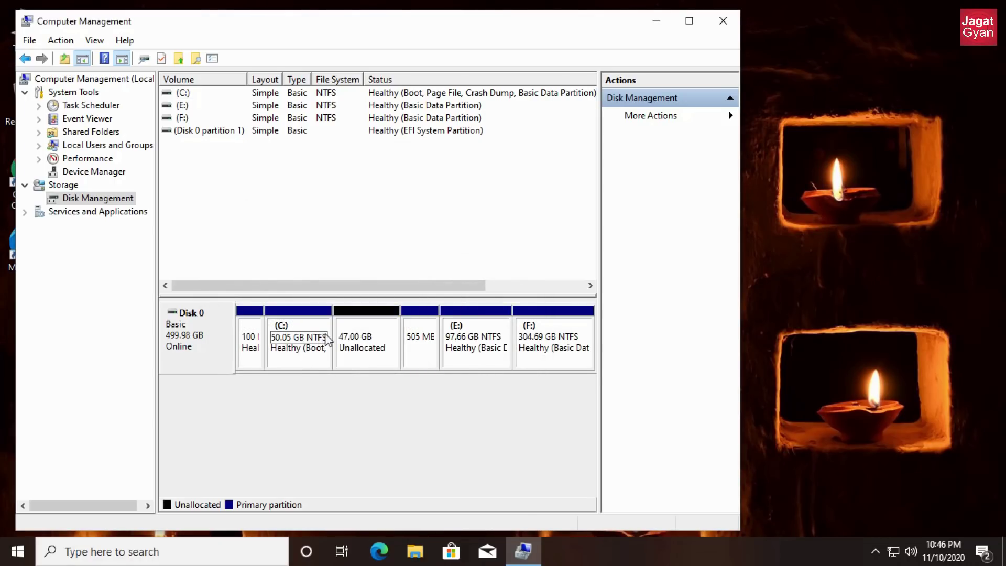
{"action": "left_click", "coordinate": [349, 350]}
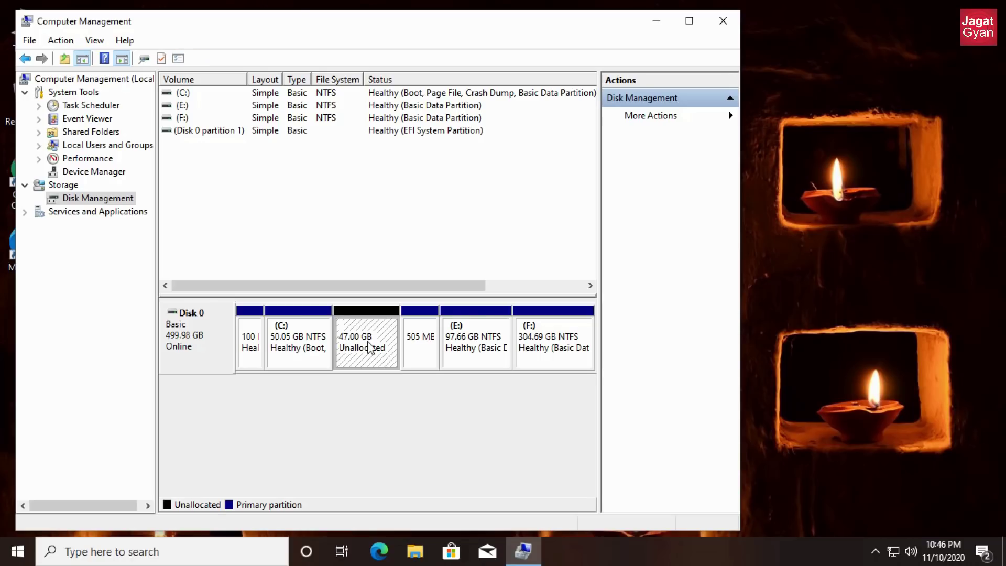
{"action": "left_click", "coordinate": [323, 349]}
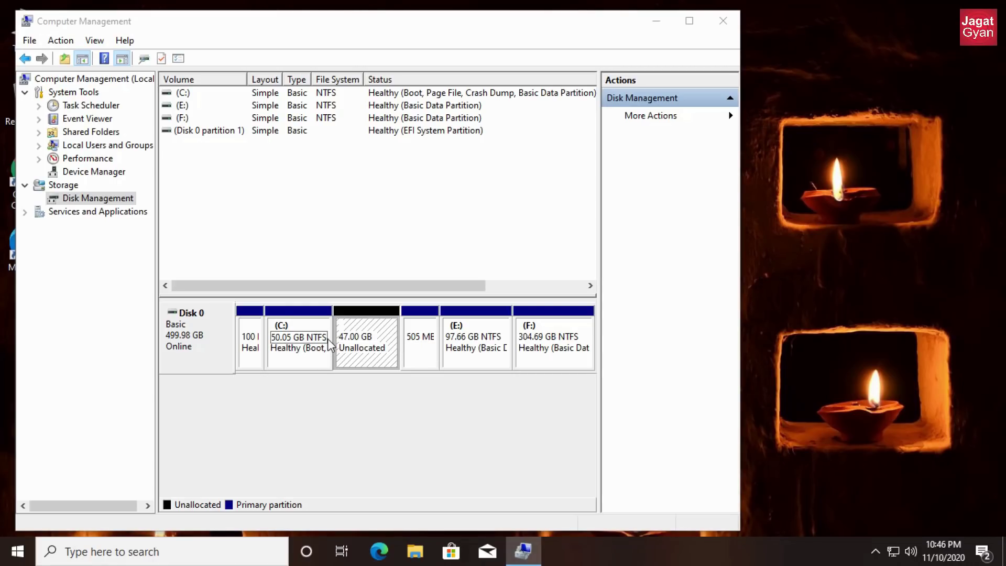
{"action": "left_click", "coordinate": [355, 345]}
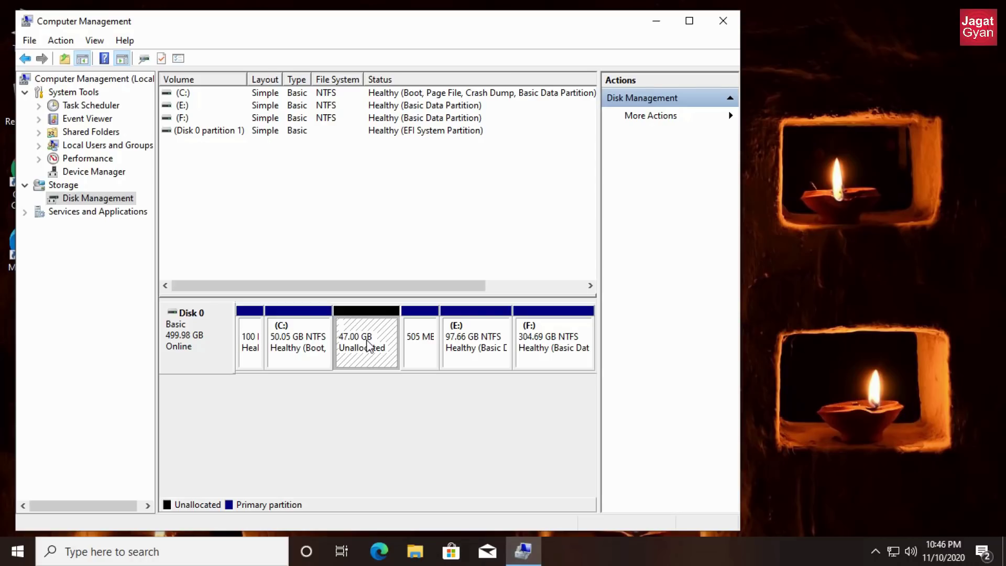
- Create the 47.00 GB NTFS New Volume (D:) from the unallocated space using wizard defaults
{"action": "right_click", "coordinate": [367, 341]}
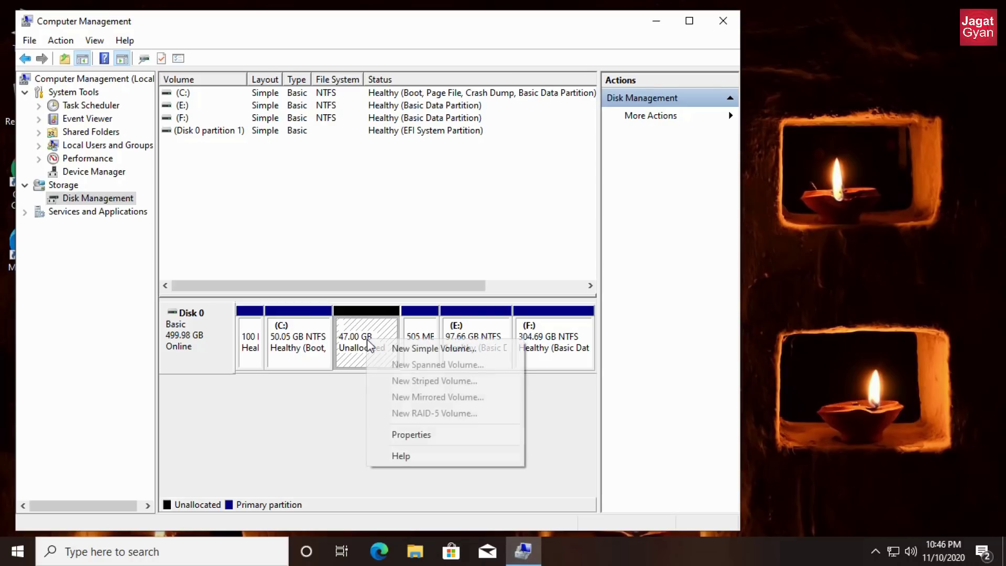
{"action": "left_click", "coordinate": [406, 349]}
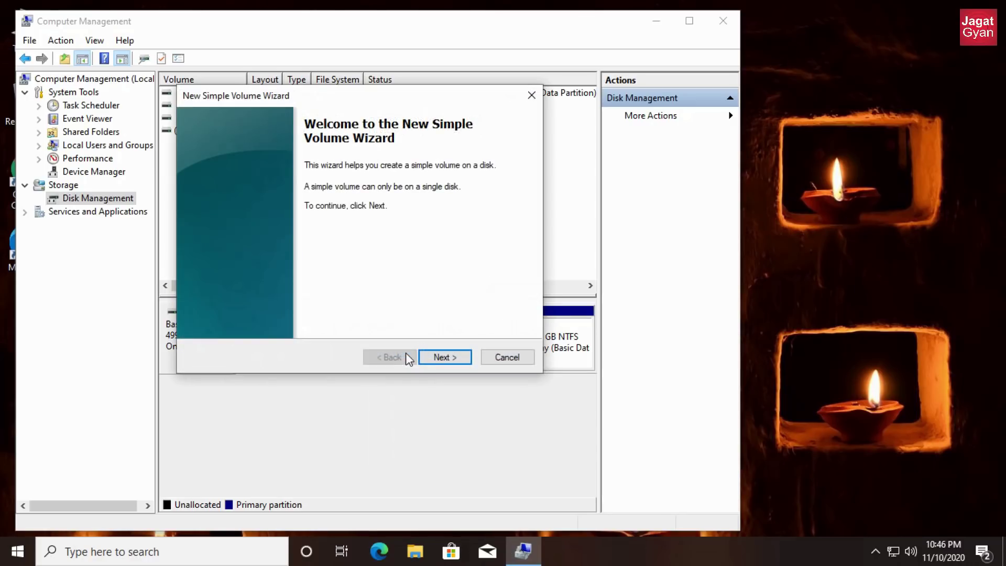
{"action": "left_click", "coordinate": [439, 356]}
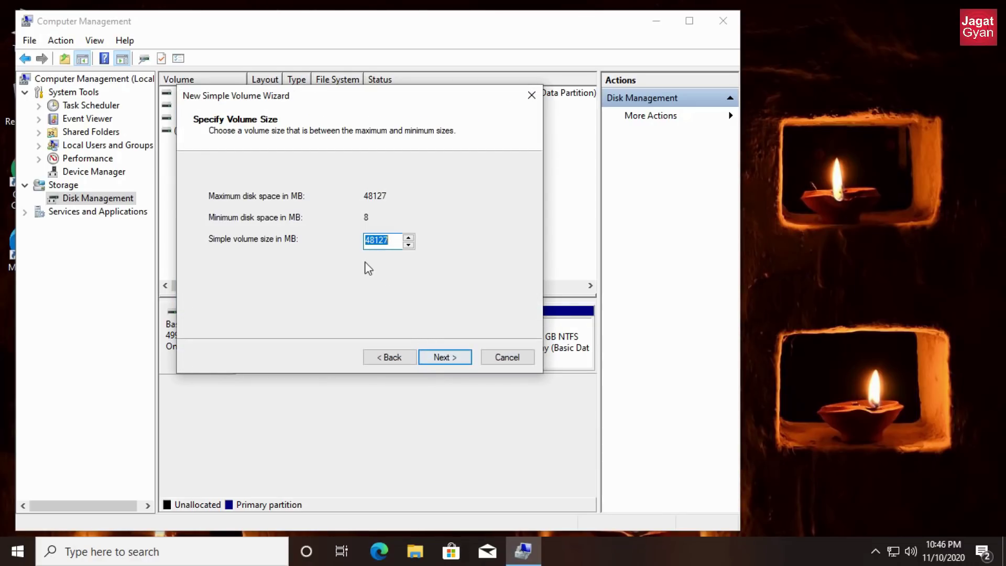
{"action": "left_click", "coordinate": [441, 358]}
{"action": "left_click", "coordinate": [442, 359]}
{"action": "left_click", "coordinate": [446, 361]}
{"action": "left_click", "coordinate": [445, 359]}
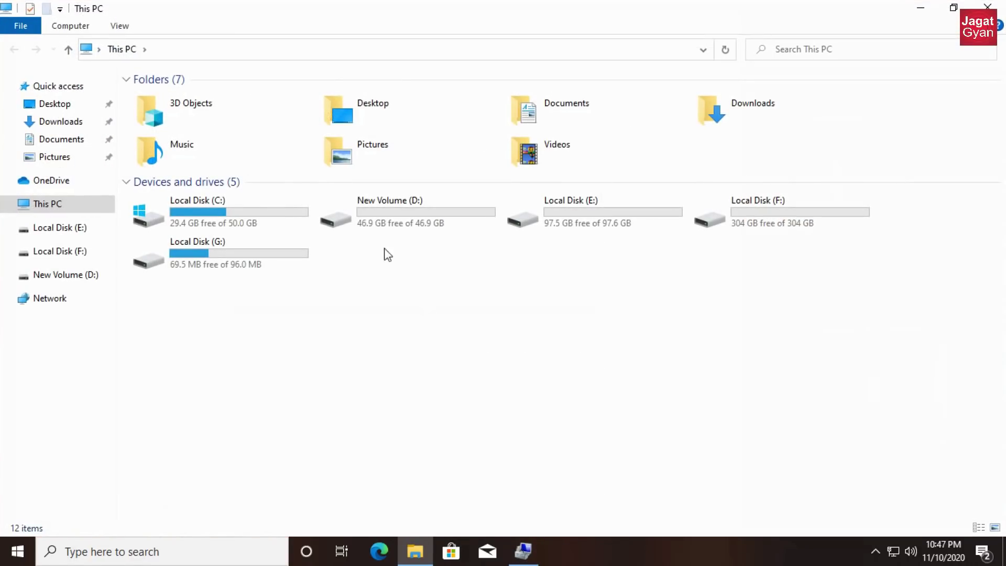
{"action": "left_click", "coordinate": [411, 225]}
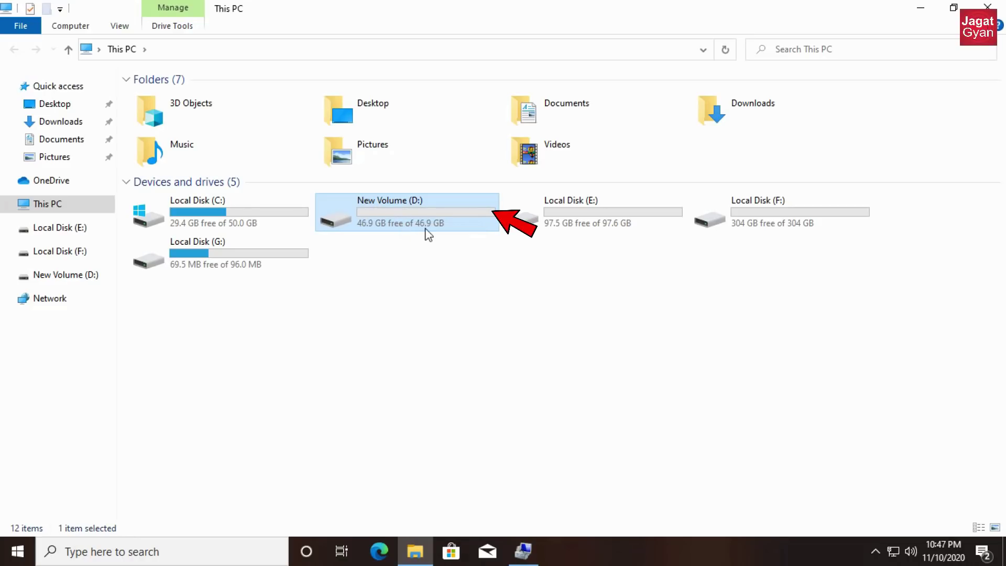
- Confirm D: shows 46.9 GB free, close both windows, and bring up power options
{"action": "right_click", "coordinate": [461, 245]}
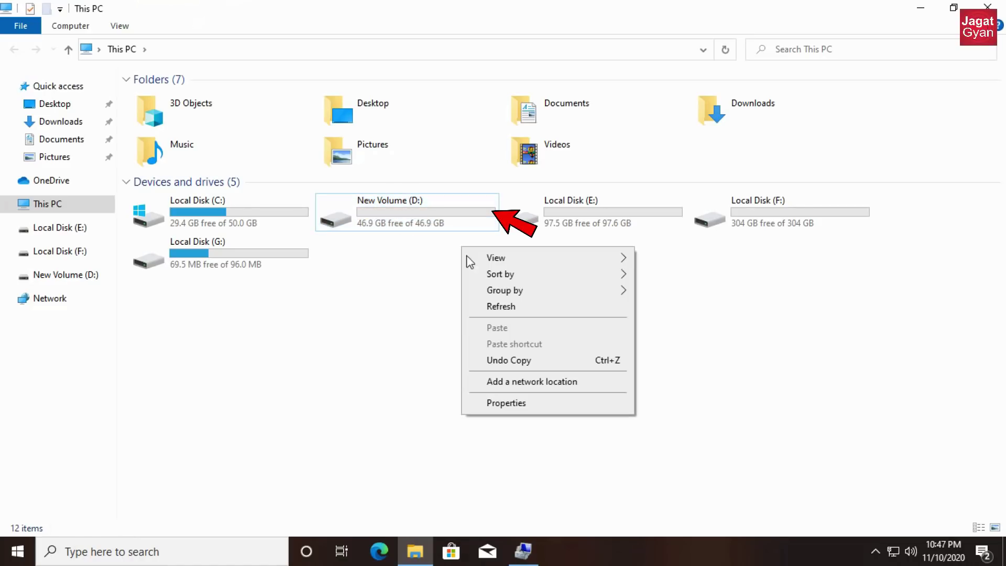
{"action": "left_click", "coordinate": [506, 306]}
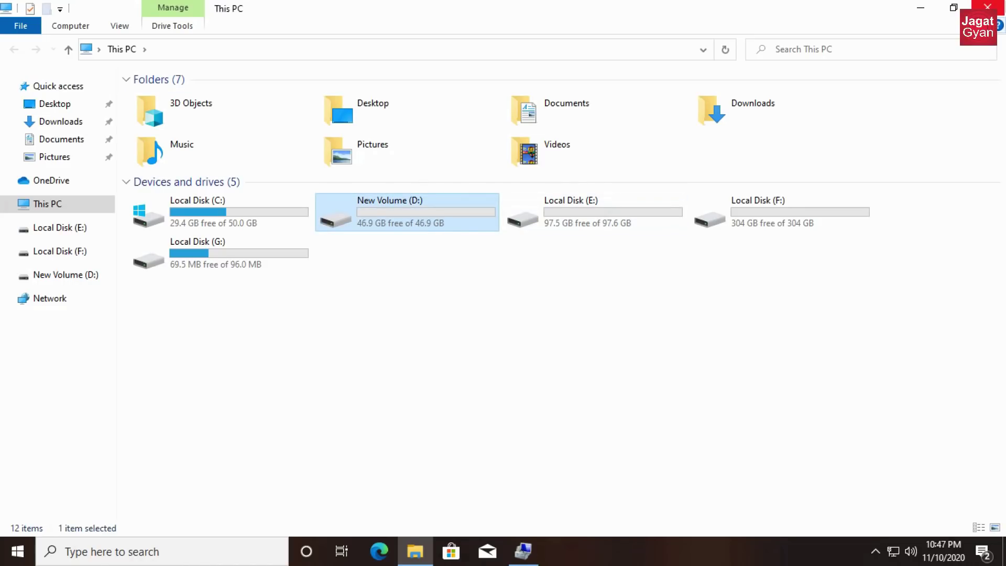
{"action": "left_click", "coordinate": [987, 7]}
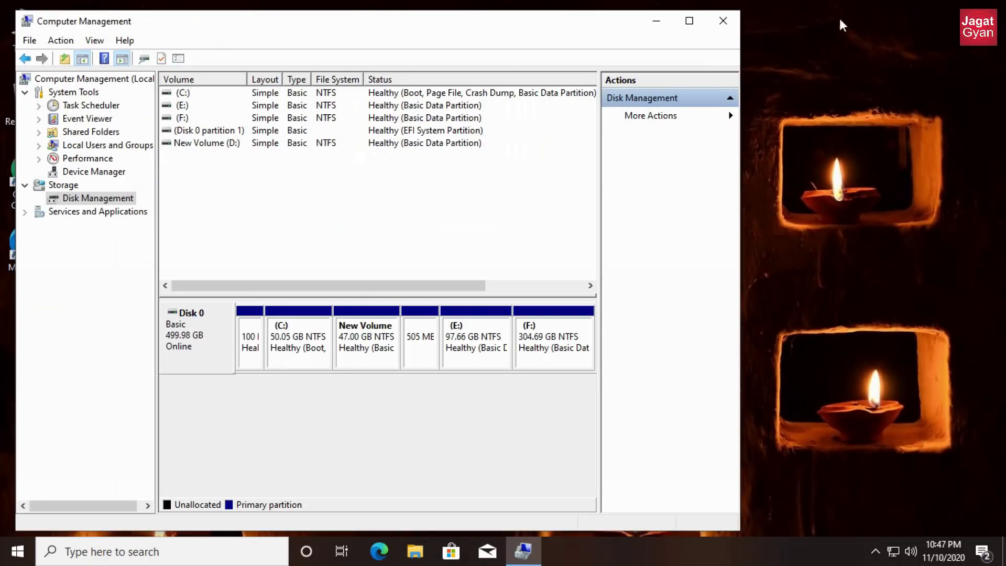
{"action": "left_click", "coordinate": [723, 21]}
{"action": "left_click", "coordinate": [18, 550]}
{"action": "left_click", "coordinate": [30, 520]}
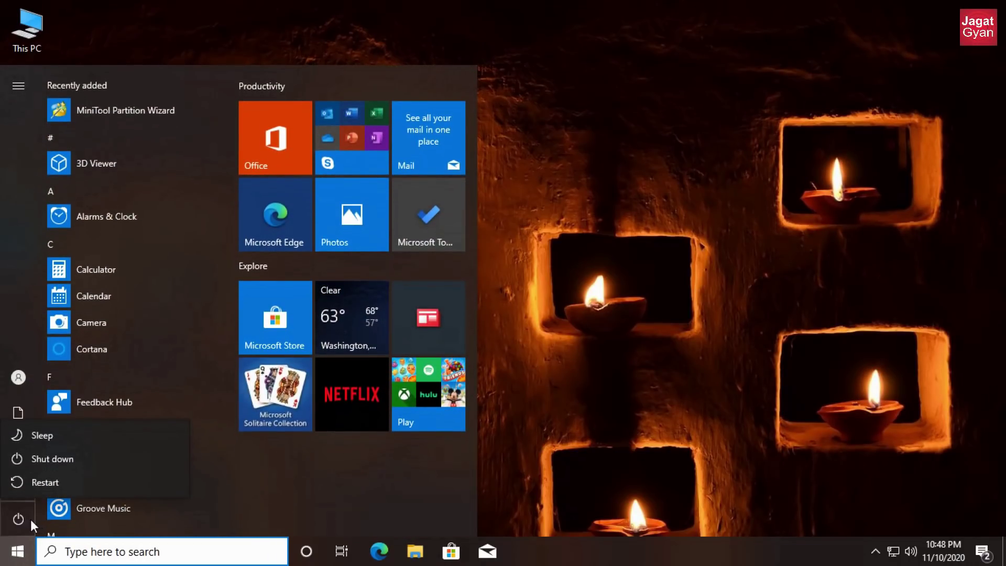
- Shut down Windows from the Start menu's power options
{"action": "left_click", "coordinate": [62, 455]}
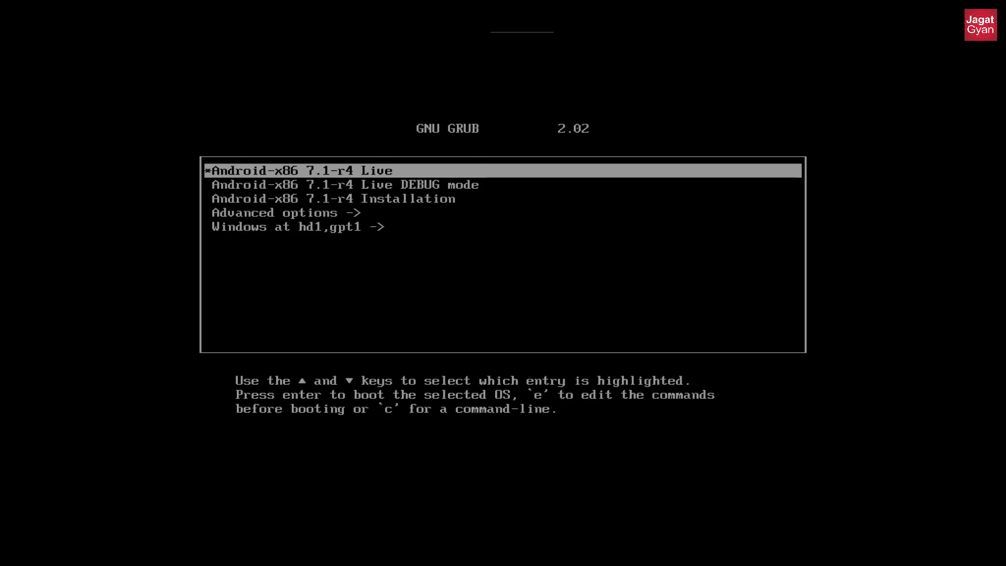
- Boot the Android-x86 7.1-r4 Installation entry from the GRUB menu
{"action": "key", "text": "Down"}
{"action": "key", "text": "Down"}
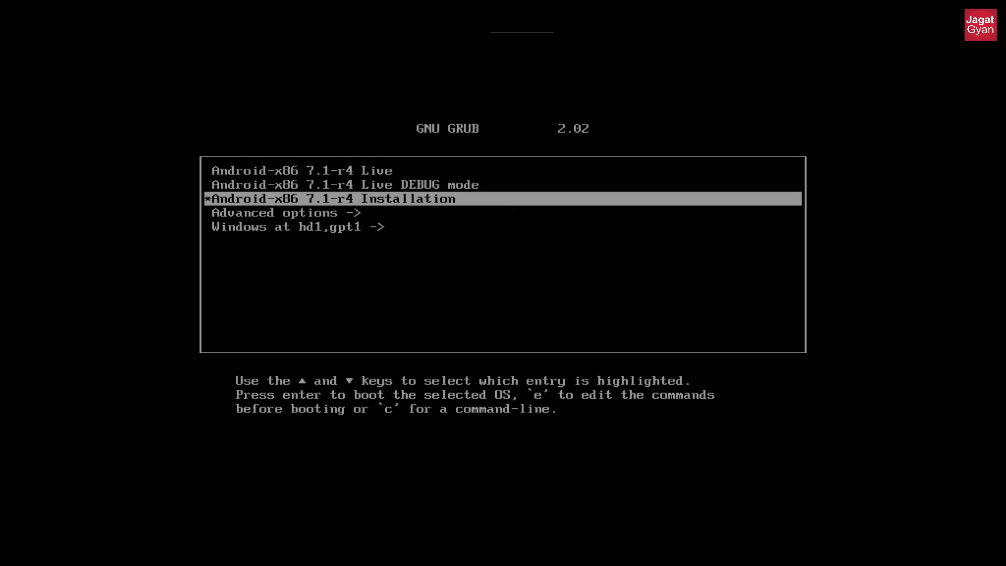
{"action": "key", "text": "Return"}
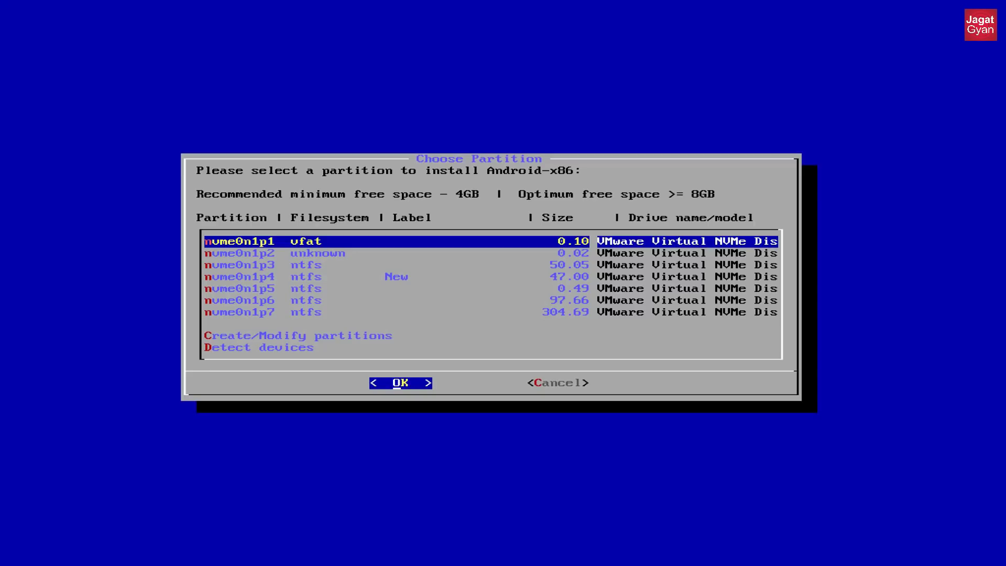
- Select nvme0n1p4, the 47.00 GB New partition, as the Android-x86 install target
{"action": "key", "text": "Down"}
{"action": "key", "text": "Down"}
{"action": "key", "text": "Down"}
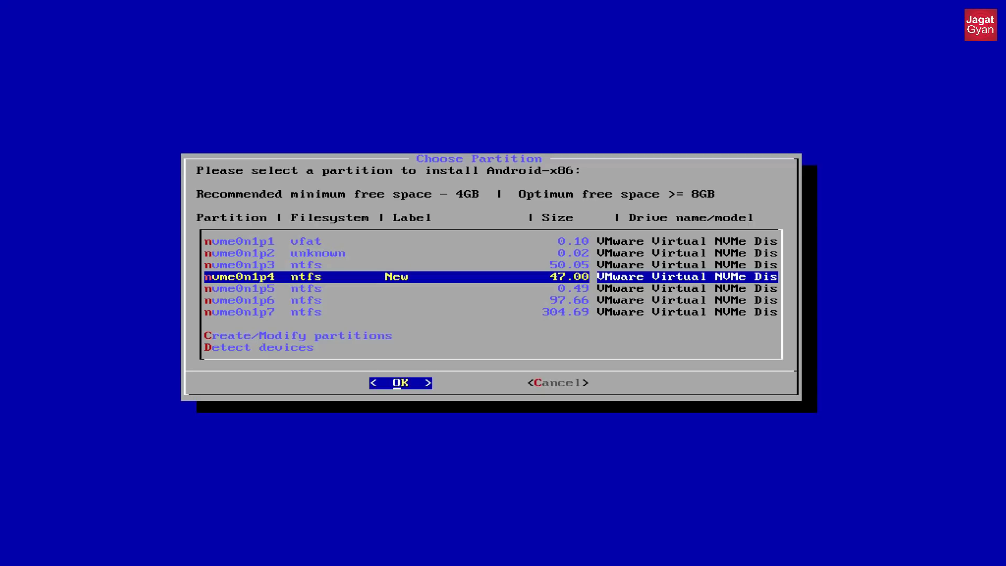
{"action": "key", "text": "Down"}
{"action": "key", "text": "Up"}
{"action": "key", "text": "Return"}
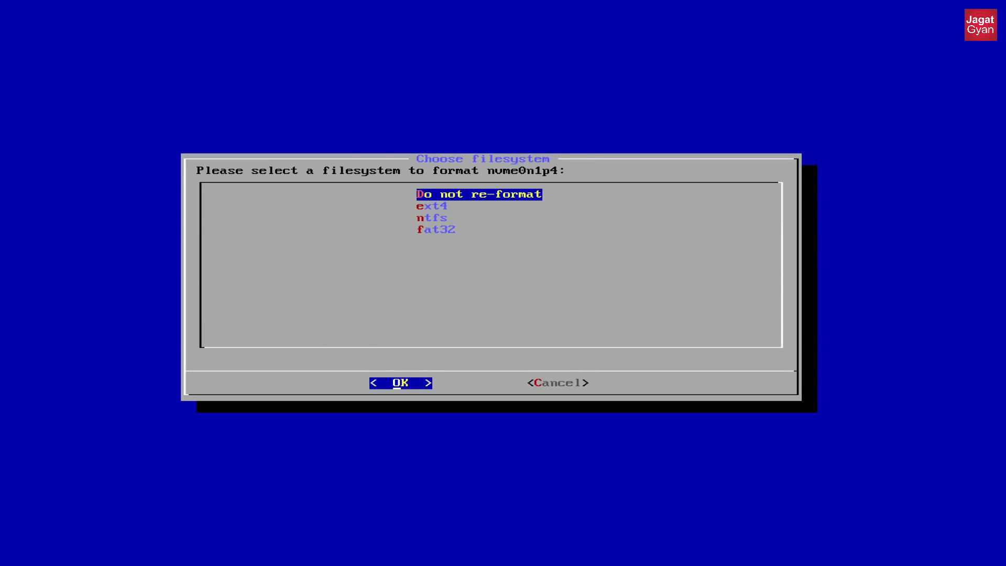
- Format nvme0n1p4 with the ext4 filesystem
{"action": "key", "text": "Down"}
{"action": "key", "text": "Return"}
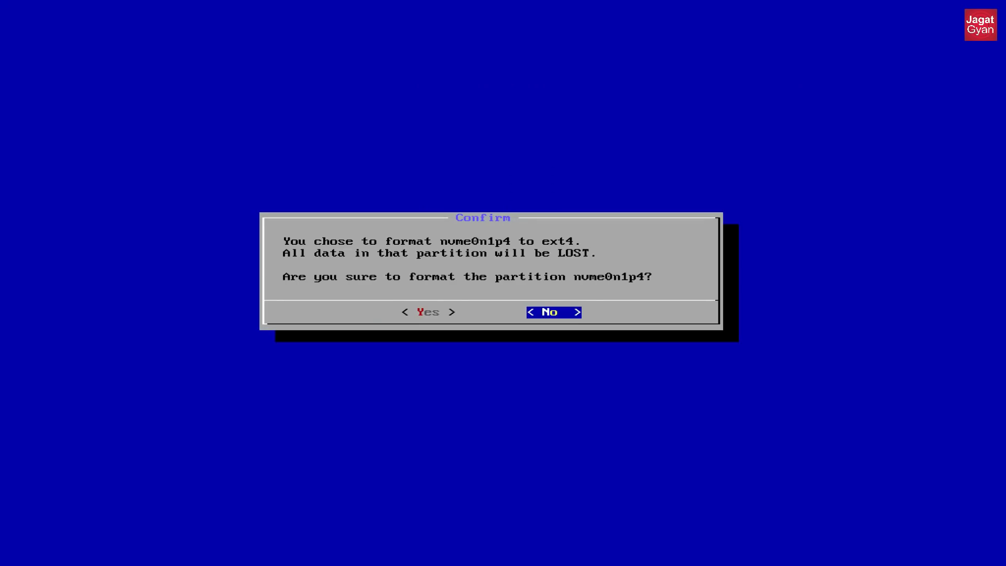
{"action": "key", "text": "Left"}
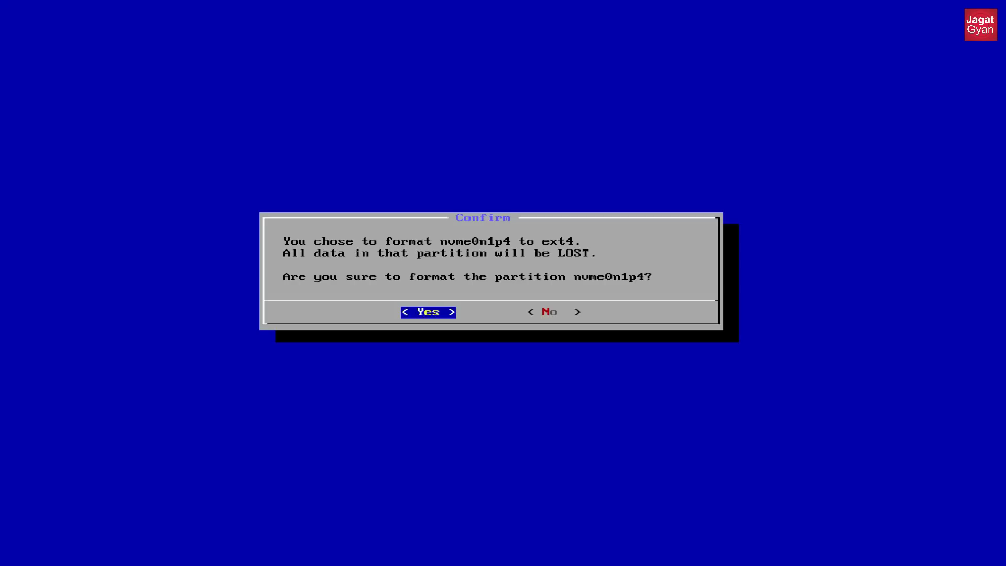
{"action": "key", "text": "Return"}
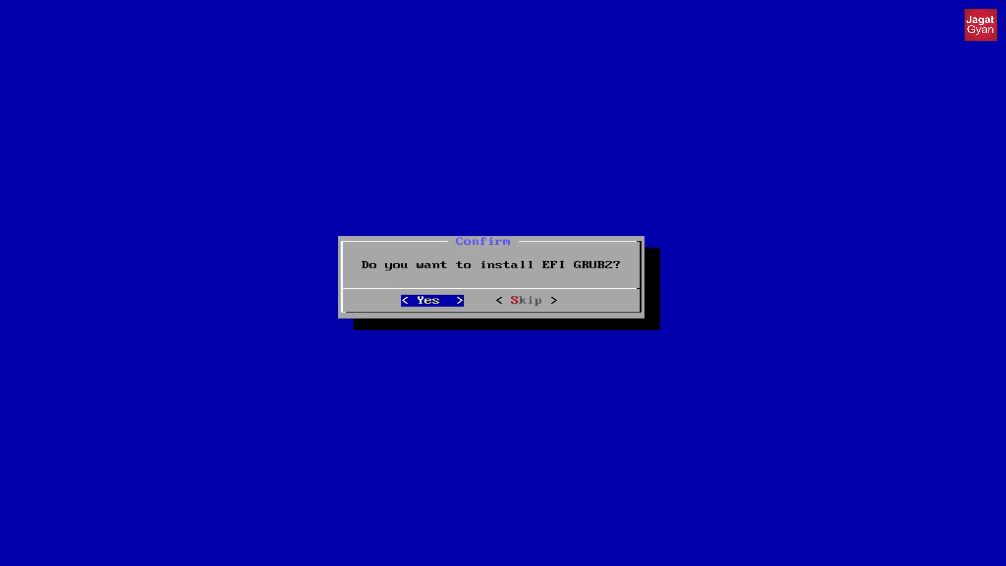
- Install EFI GRUB2 and make /system read-write, starting the installation
{"action": "key", "text": "Right"}
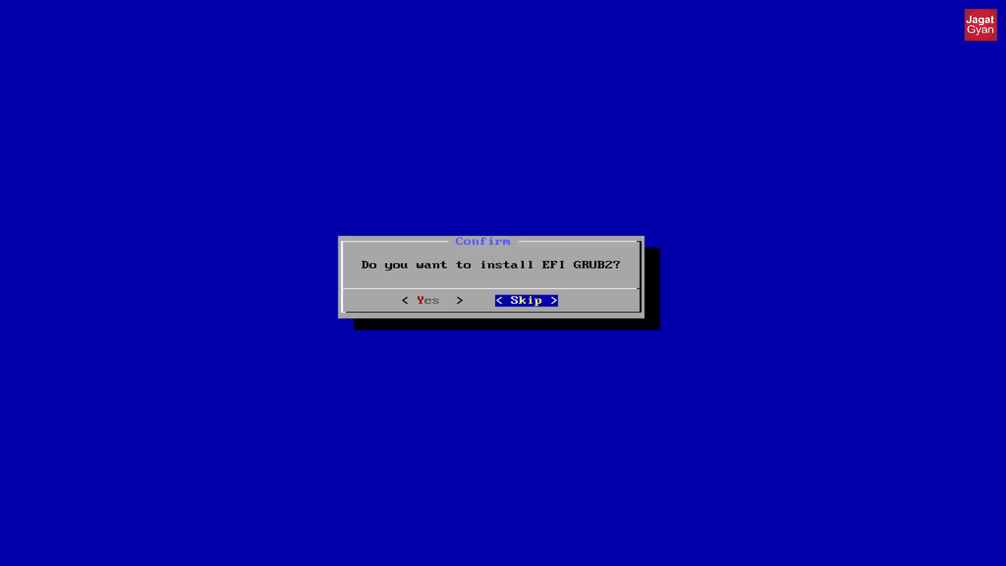
{"action": "key", "text": "Left"}
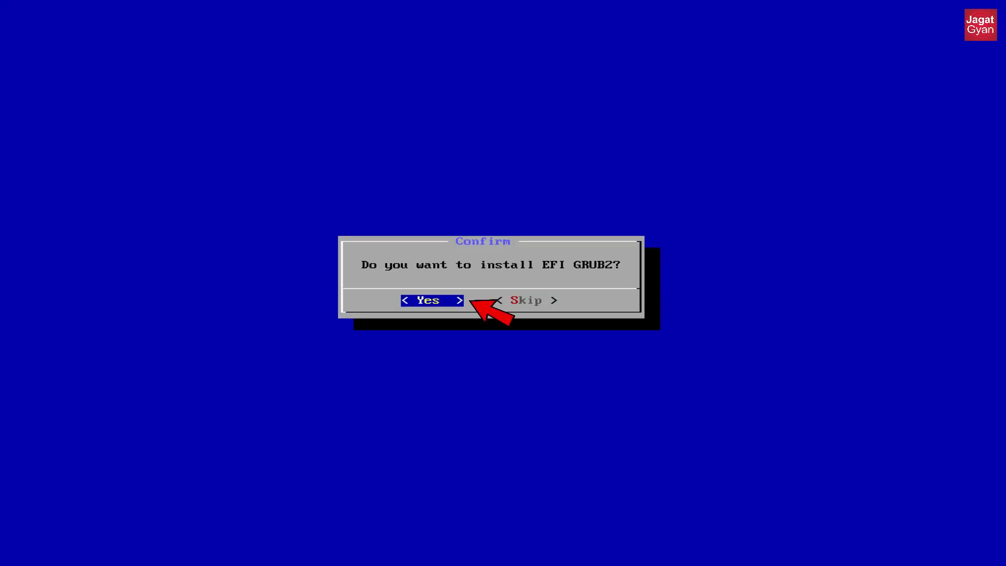
{"action": "key", "text": "Return"}
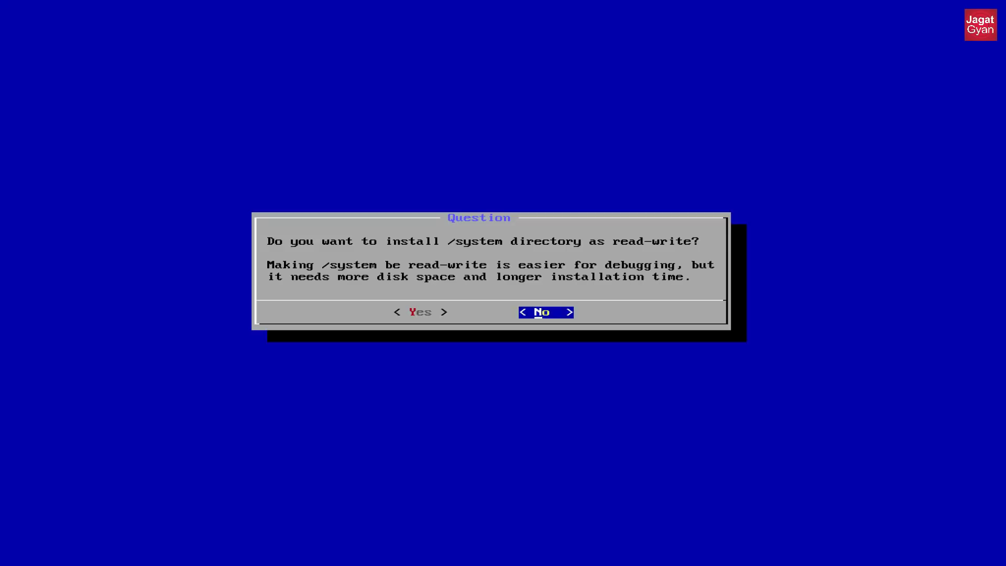
{"action": "key", "text": "Left"}
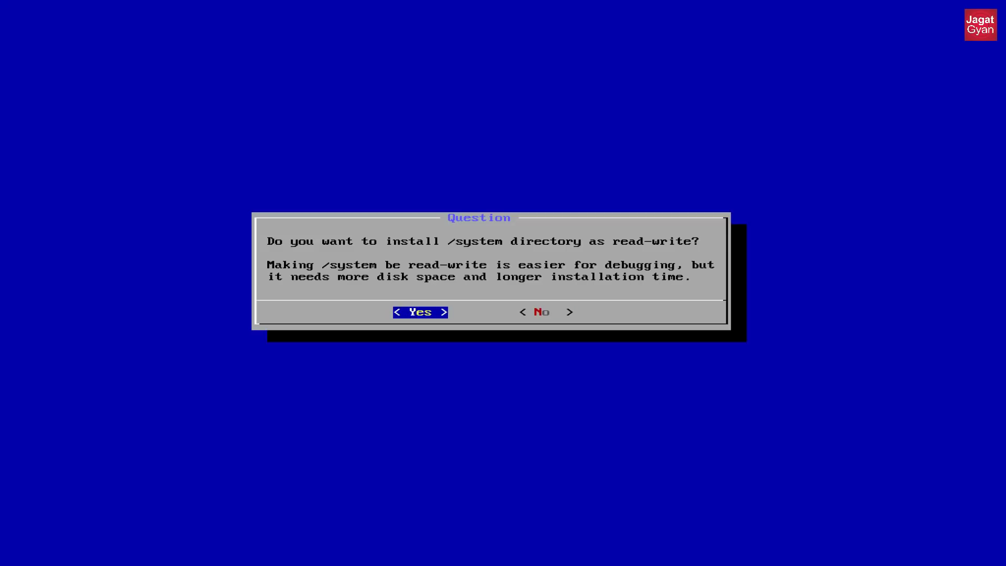
{"action": "key", "text": "Return"}
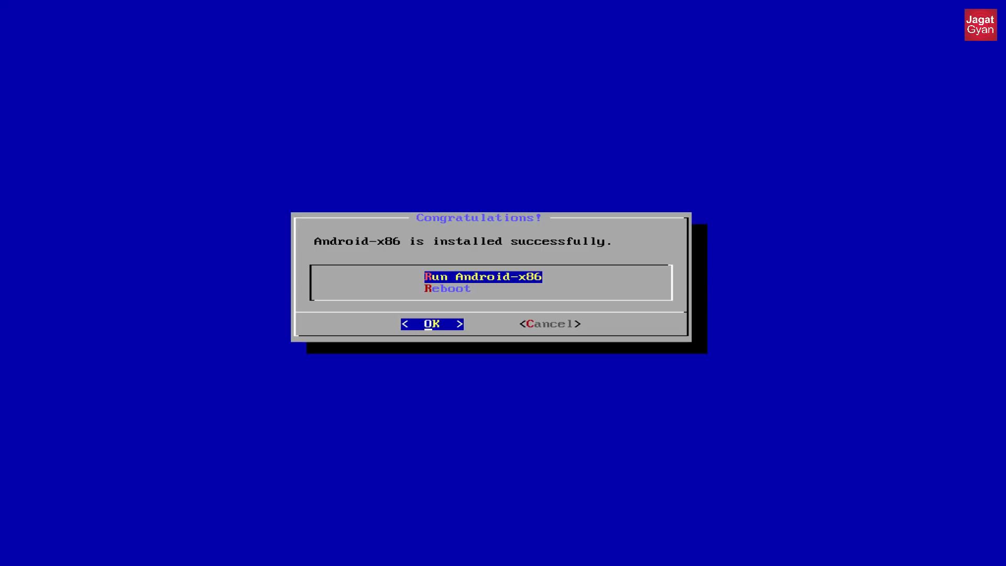
- Choose Run Android-x86 in the Congratulations dialog to boot straight into the new Android install
{"action": "key", "text": "Down"}
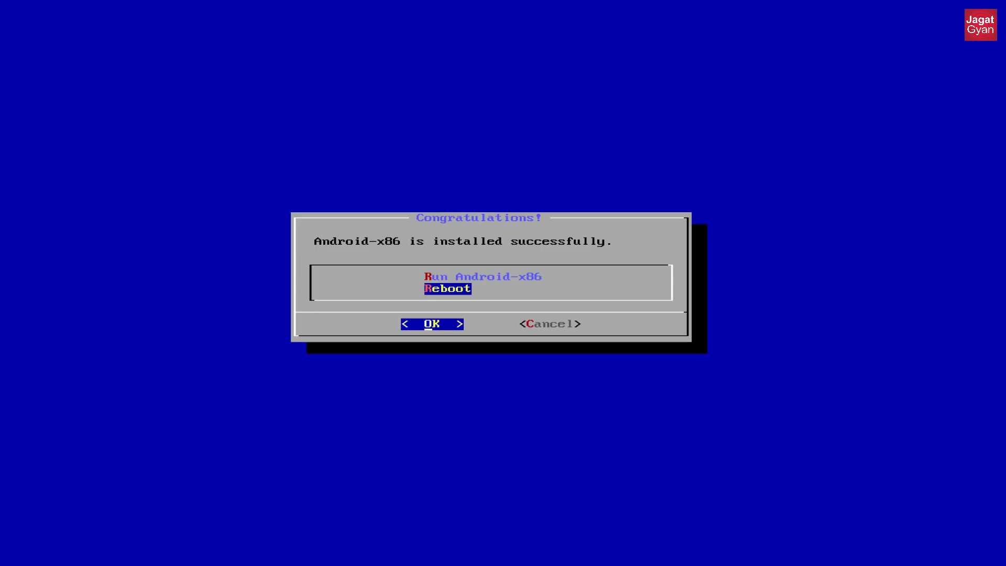
{"action": "key", "text": "Up"}
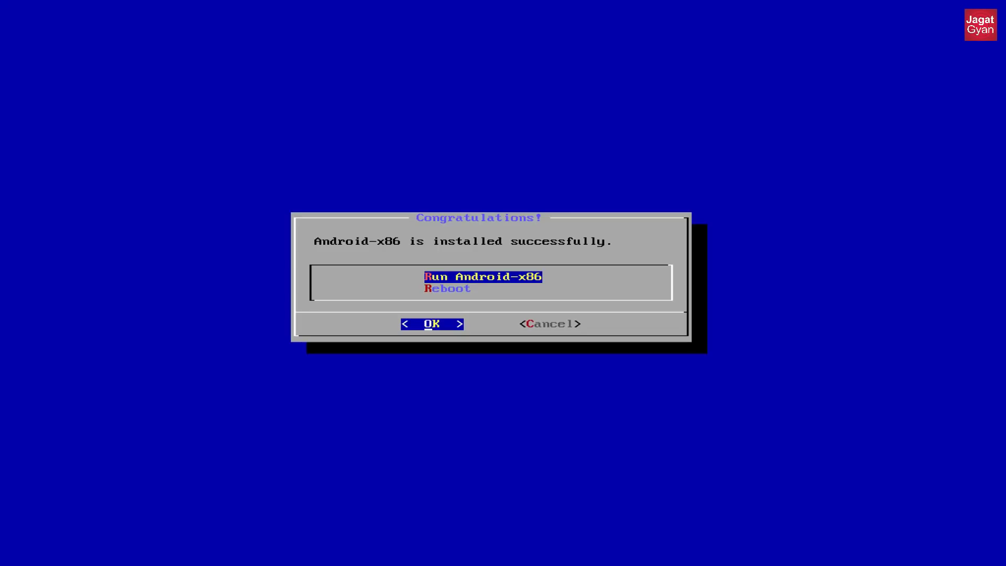
{"action": "key", "text": "Down"}
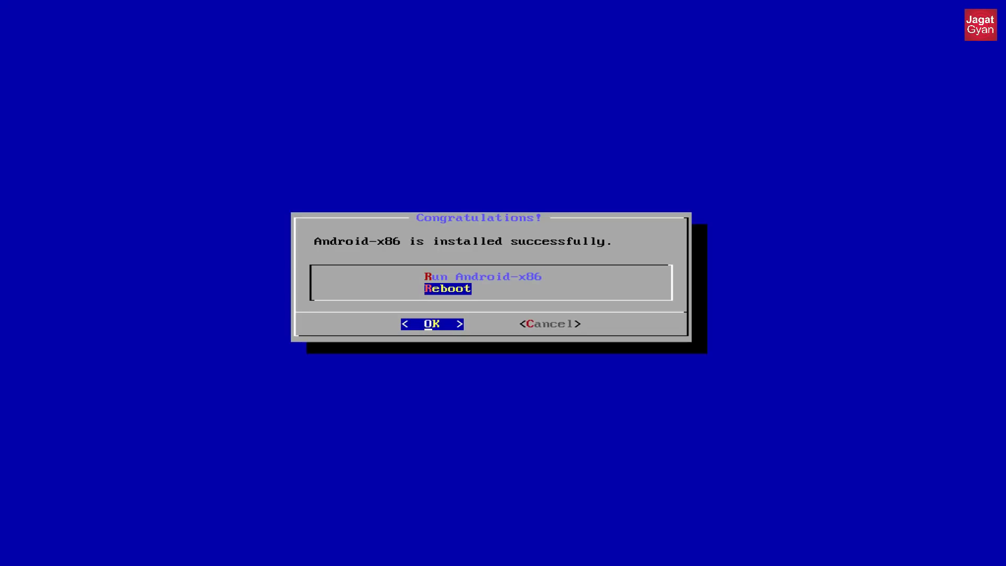
{"action": "key", "text": "Up"}
{"action": "key", "text": "Down"}
{"action": "key", "text": "Up"}
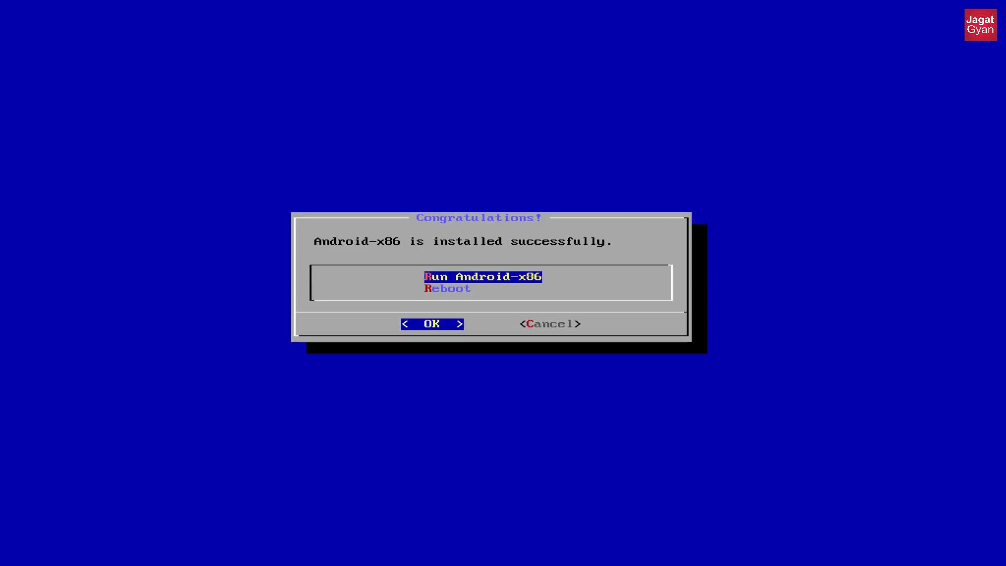
{"action": "key", "text": "Return"}
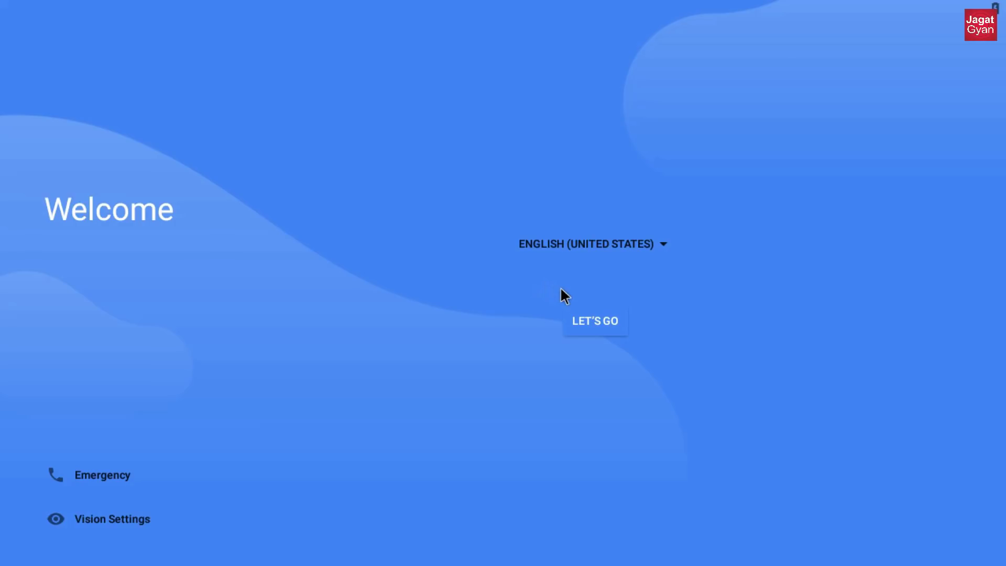
- Start the setup wizard as a new device and connect to the VirtWifi network
{"action": "key", "text": "Tab"}
{"action": "left_click", "coordinate": [594, 322]}
{"action": "left_click", "coordinate": [433, 265]}
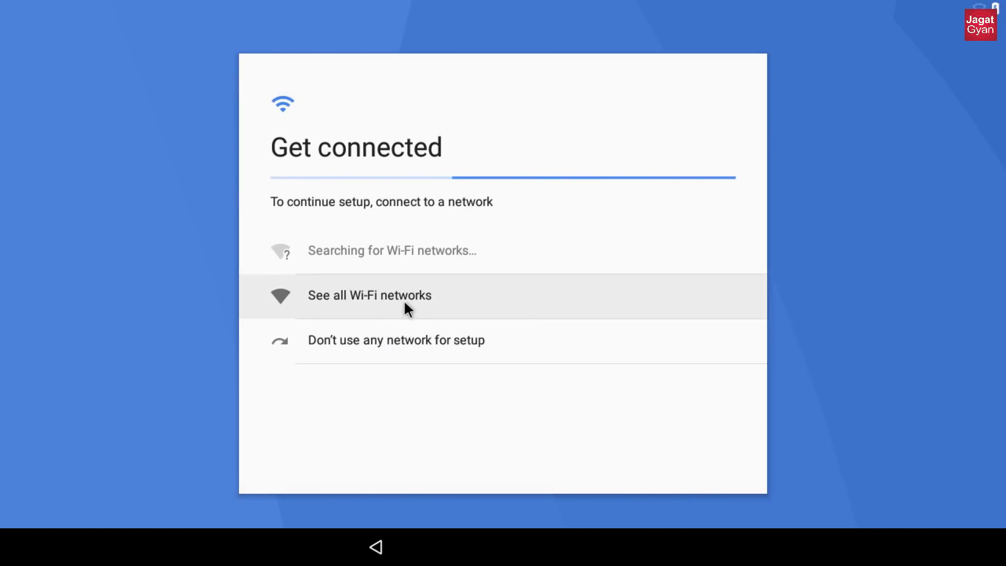
{"action": "left_click", "coordinate": [405, 302]}
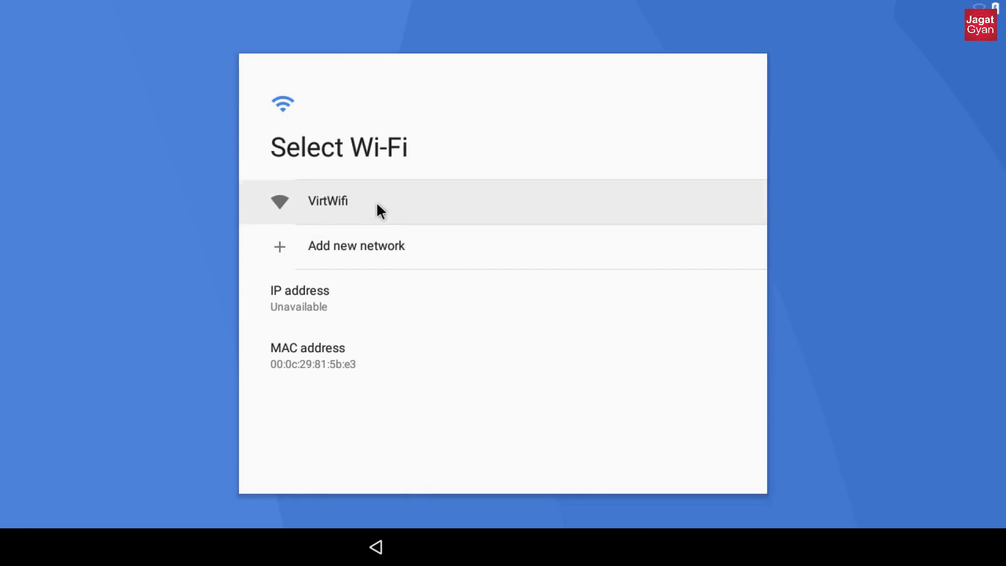
{"action": "left_click", "coordinate": [377, 205]}
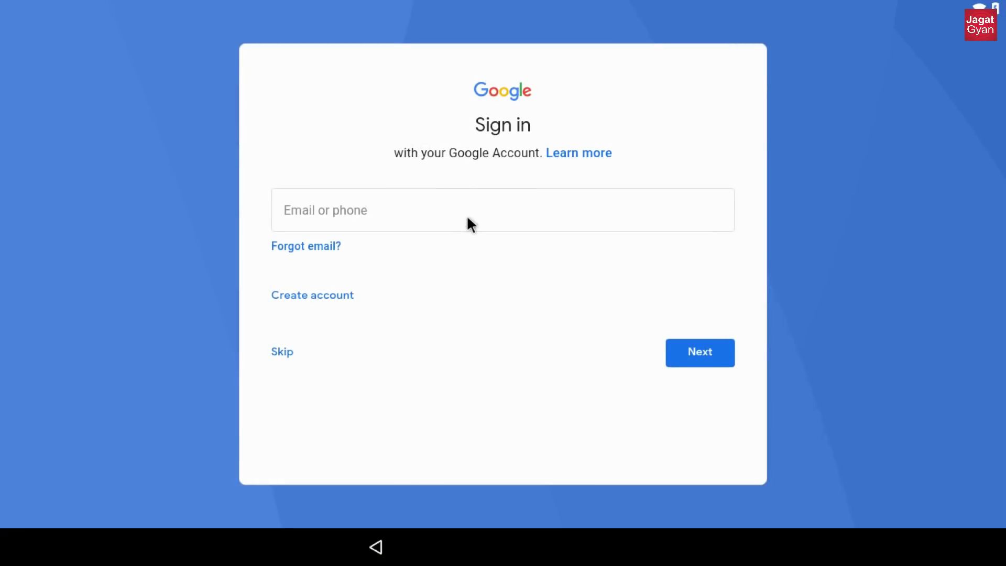
- Enter the Google account email address on the Sign in page and submit it
{"action": "left_click", "coordinate": [468, 219]}
{"action": "key", "text": "Return"}
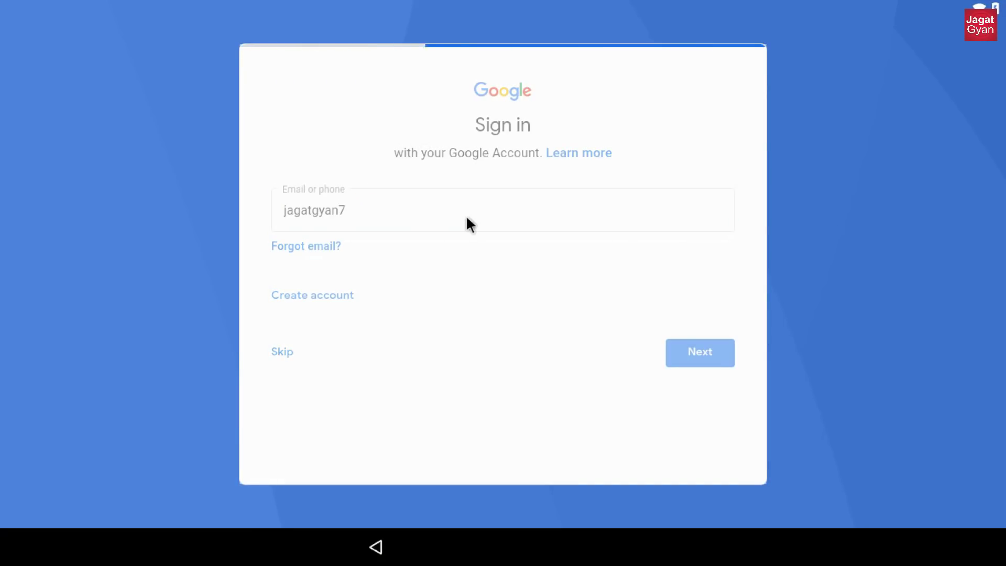
- Enter the Google account password and agree to the Google terms
{"action": "type", "text": "•••••••••"}
{"action": "left_click", "coordinate": [690, 312]}
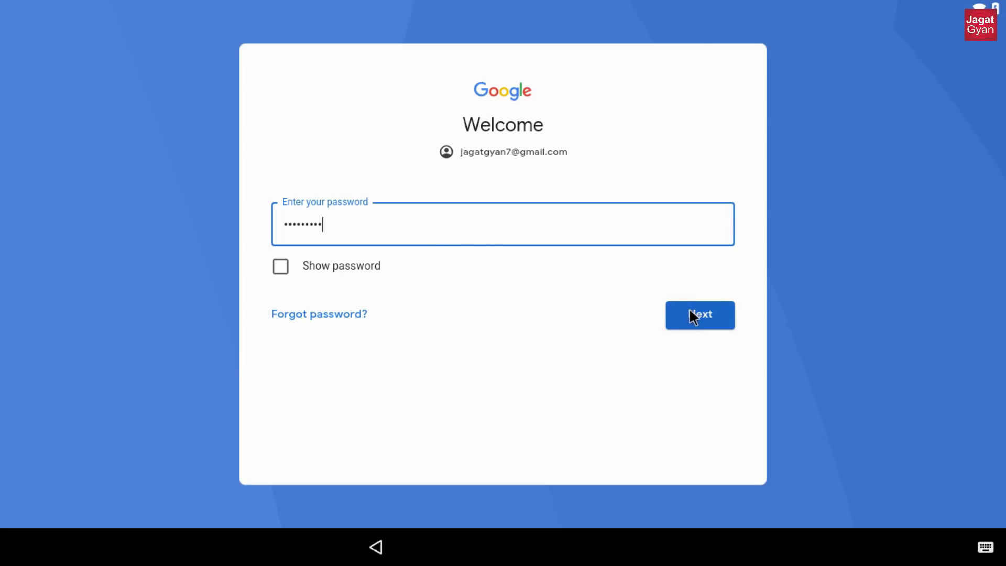
{"action": "left_click", "coordinate": [687, 347]}
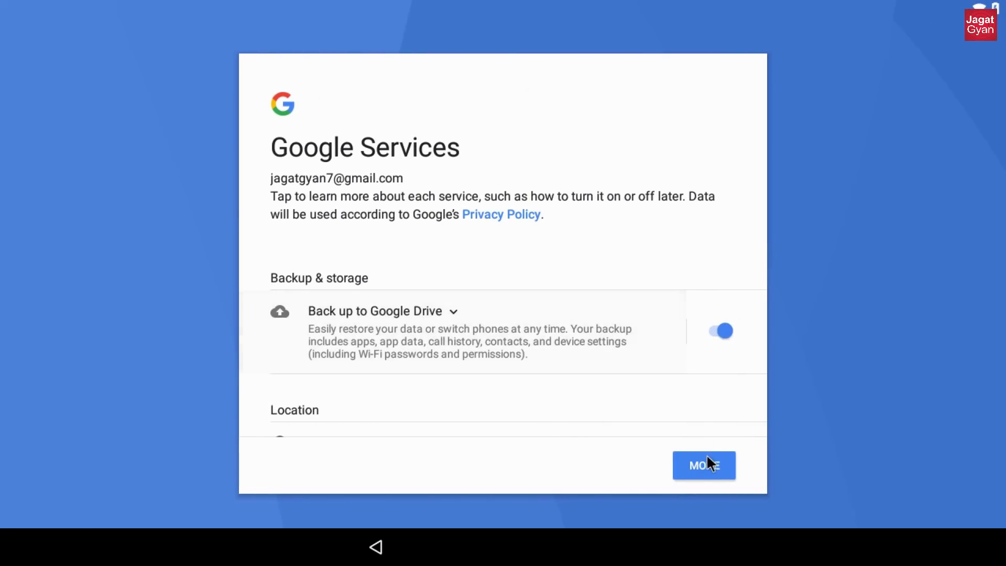
- Accept the Google services, continue past the assistant page, and decline Location History
{"action": "left_click", "coordinate": [707, 461]}
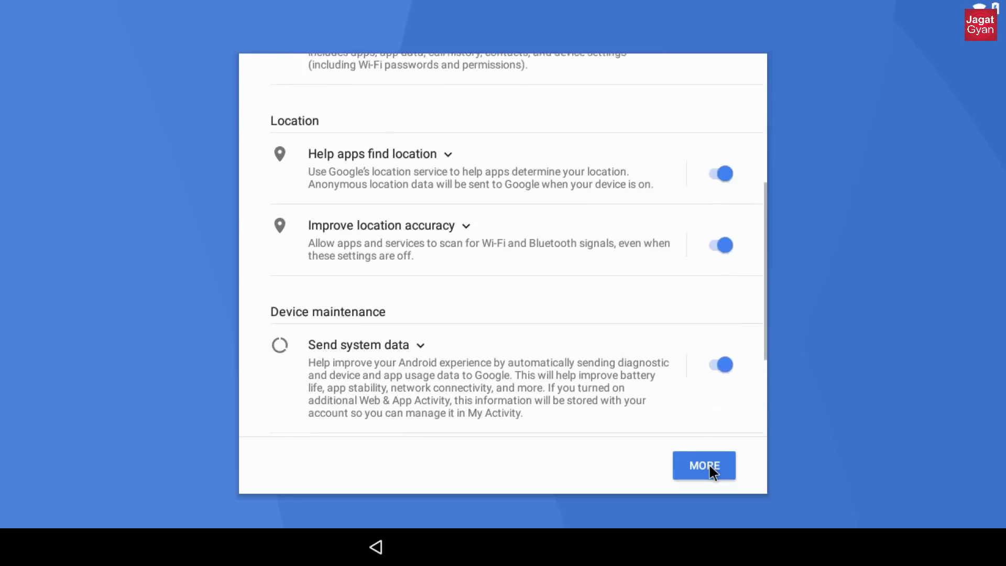
{"action": "left_click", "coordinate": [705, 461]}
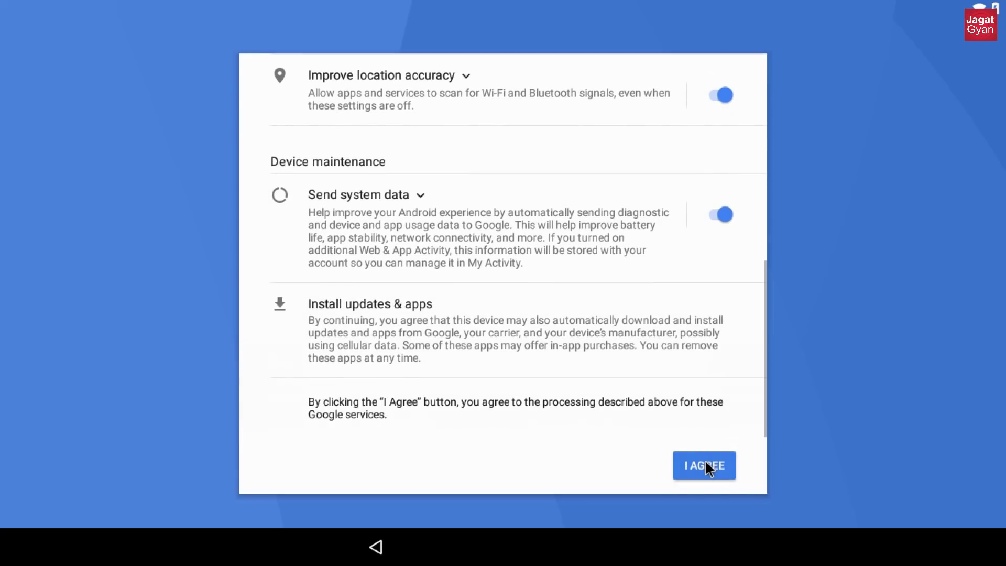
{"action": "left_click", "coordinate": [705, 461]}
{"action": "left_click", "coordinate": [705, 461]}
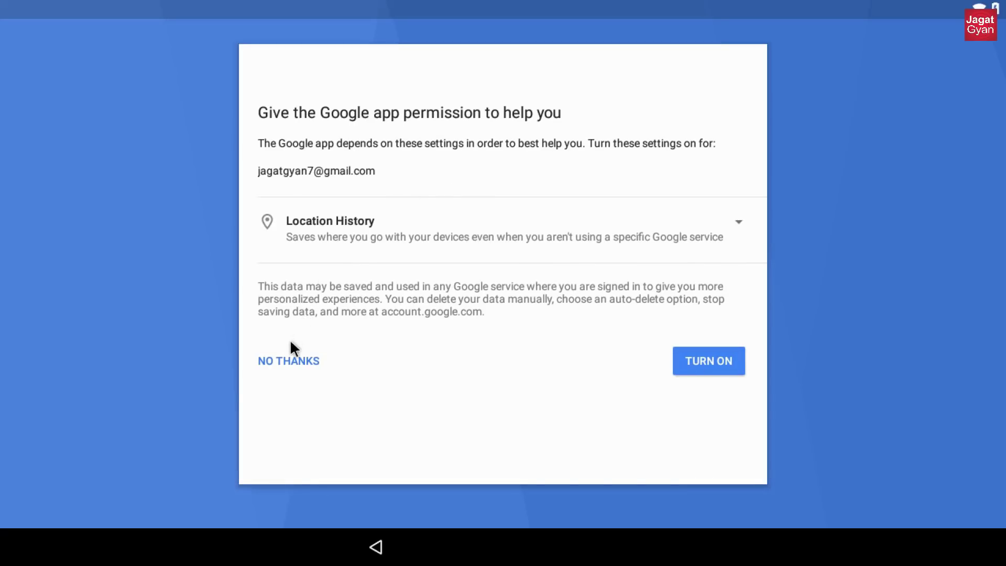
{"action": "left_click", "coordinate": [291, 361]}
- Finish the setup wizard and set Launcher3 as the permanent home app
{"action": "left_click", "coordinate": [707, 368]}
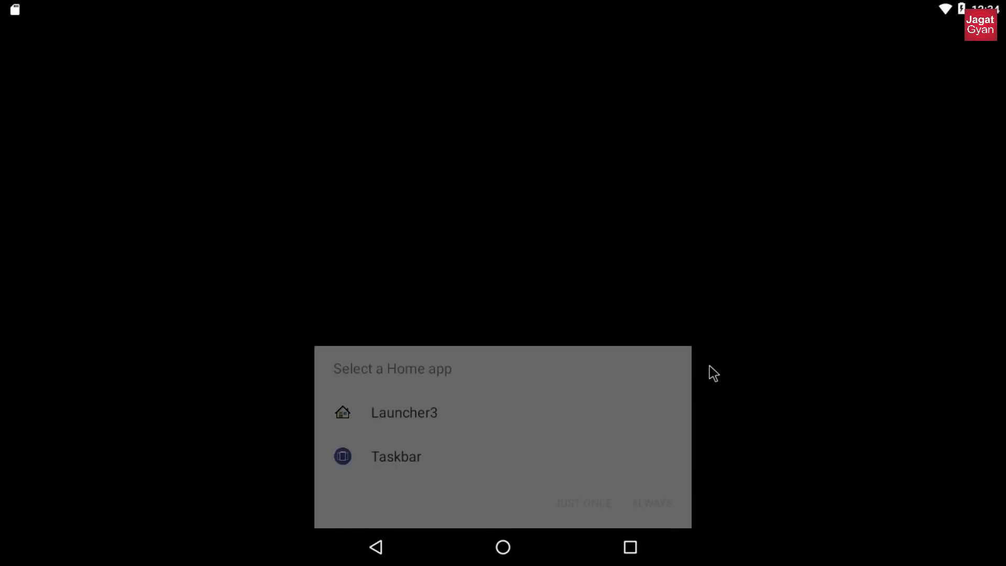
{"action": "left_click", "coordinate": [427, 411]}
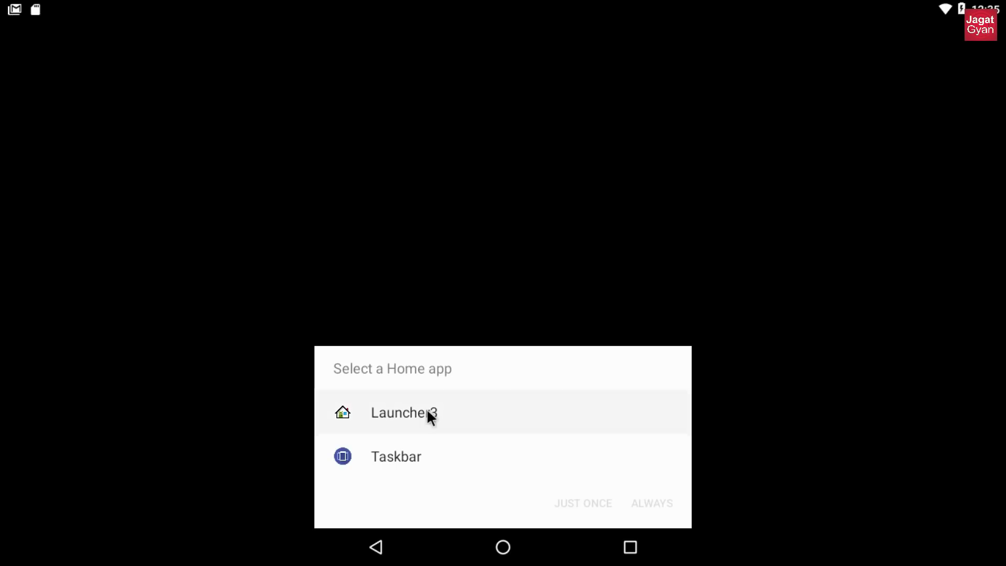
{"action": "left_click", "coordinate": [637, 497]}
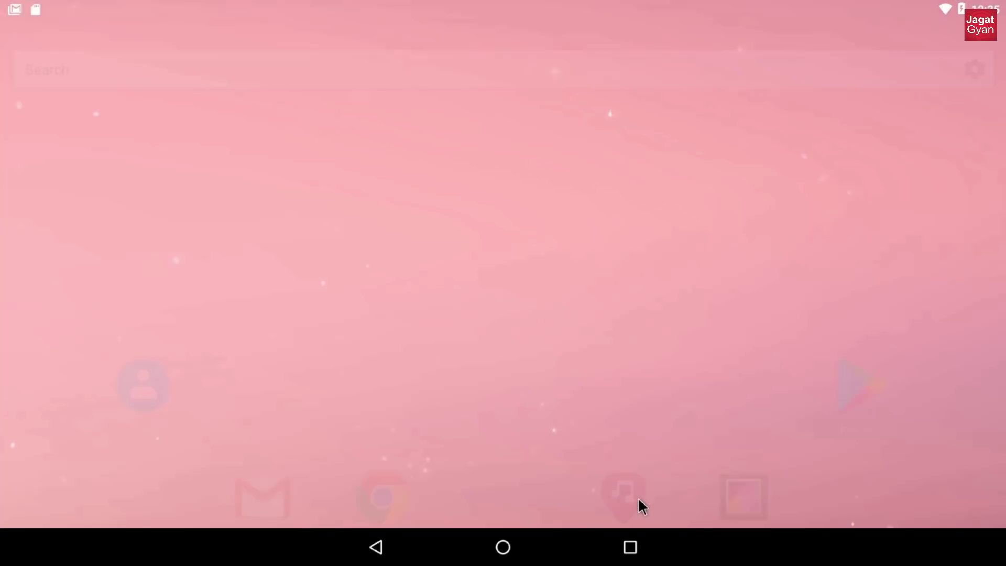
- Launch the Play Store, check its app listings and the notification shade, then return home
{"action": "left_click", "coordinate": [504, 448]}
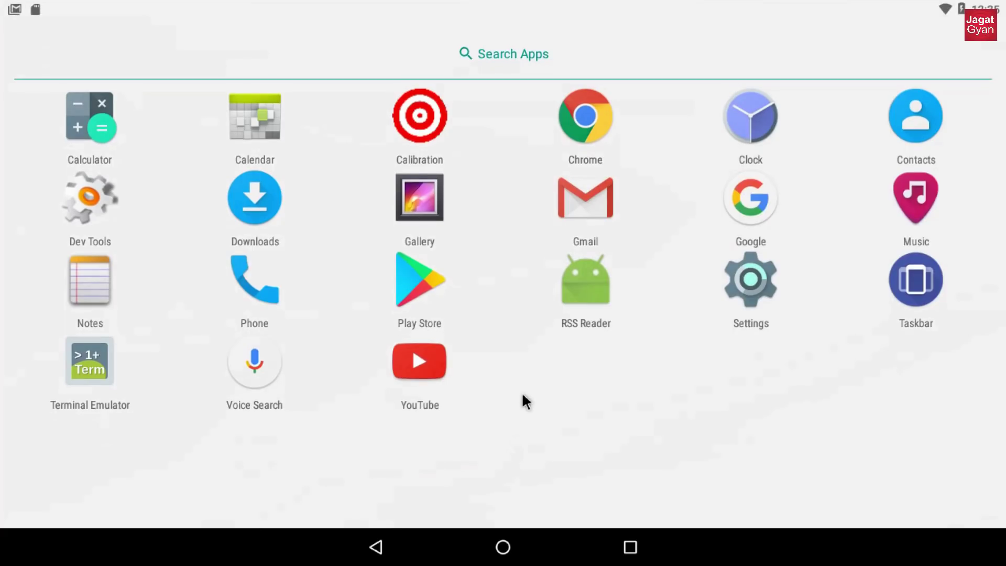
{"action": "left_click", "coordinate": [373, 547]}
{"action": "left_click", "coordinate": [433, 290]}
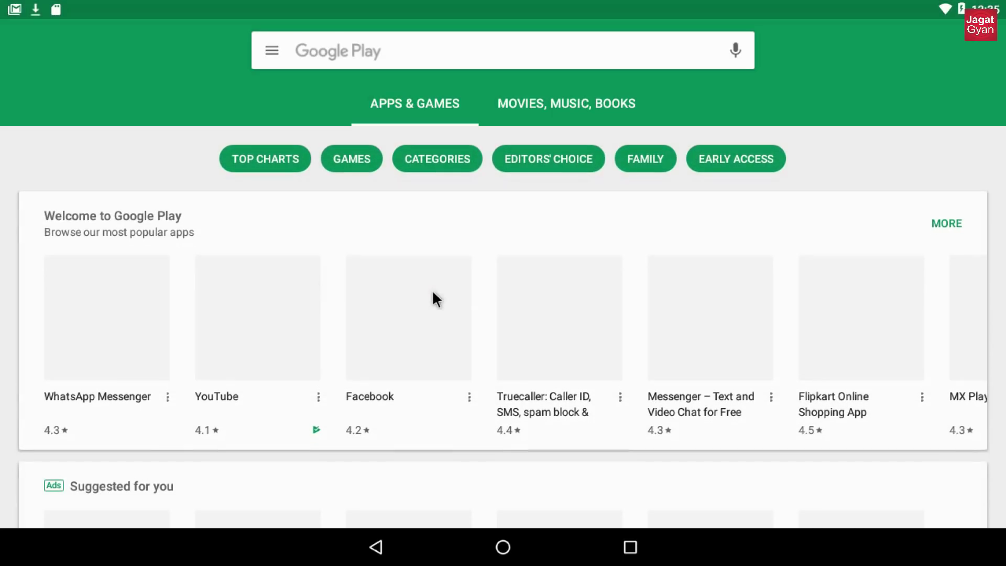
{"action": "scroll", "coordinate": [491, 278], "scroll_direction": "down", "scroll_amount": 10}
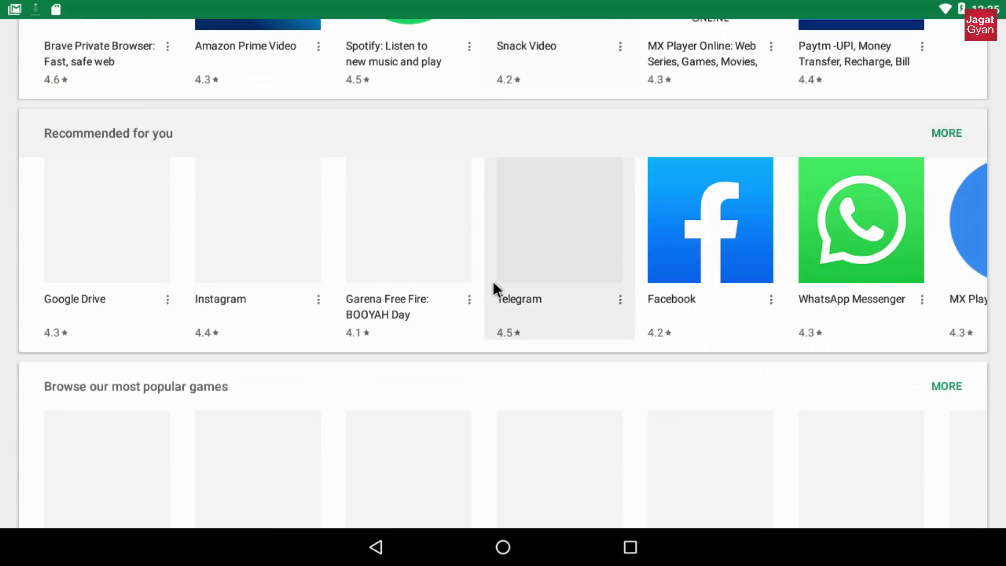
{"action": "scroll", "coordinate": [492, 281], "scroll_direction": "up", "scroll_amount": 10}
{"action": "left_click_drag", "start_coordinate": [41, 9], "coordinate": [90, 285]}
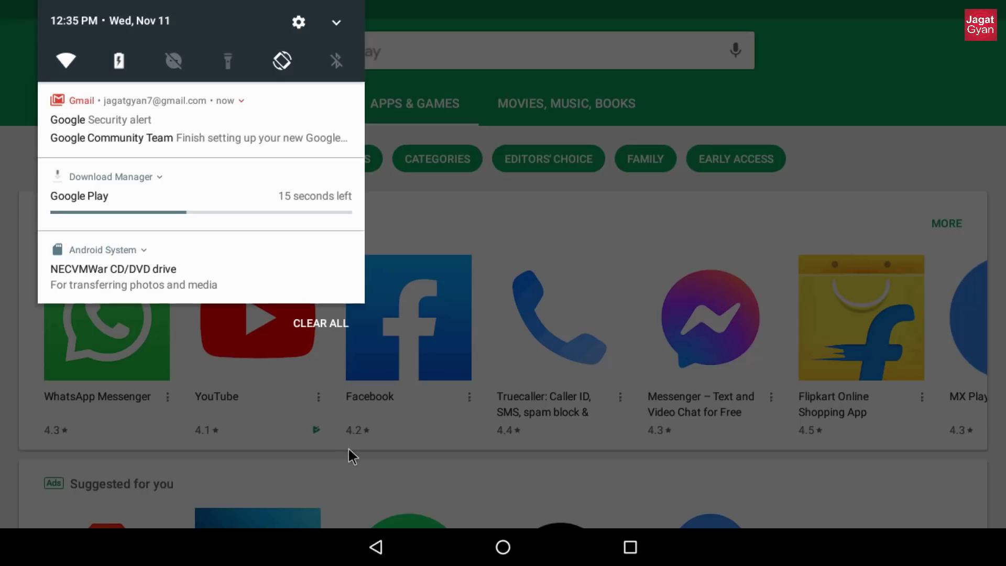
{"action": "left_click", "coordinate": [382, 548]}
{"action": "left_click", "coordinate": [383, 549]}
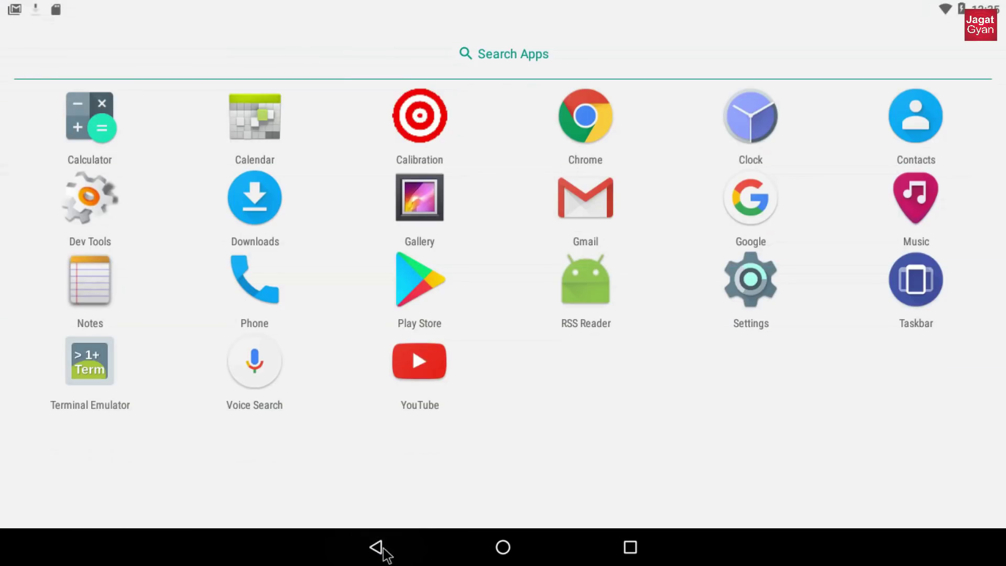
{"action": "left_click", "coordinate": [383, 549]}
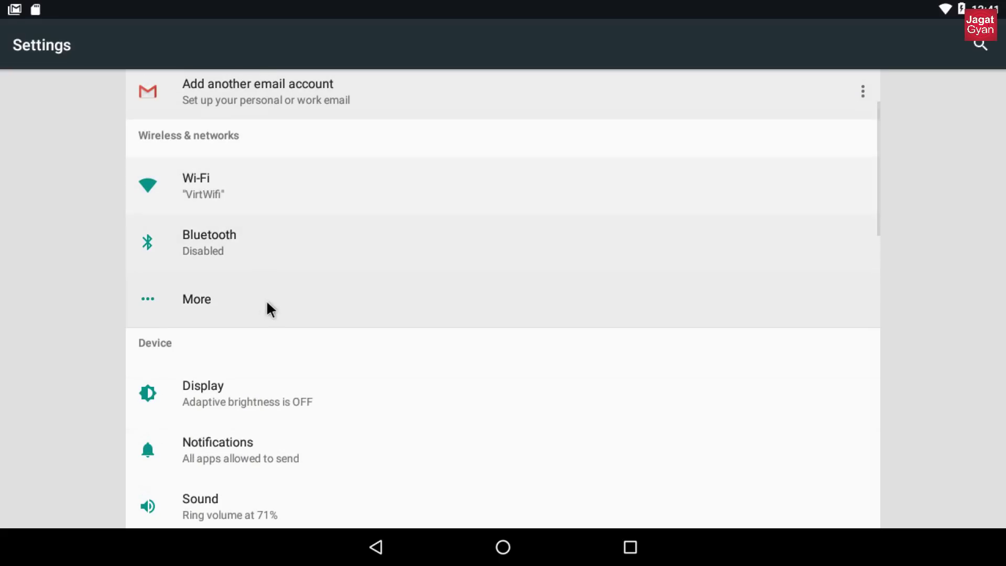
- Show Android version 7.1.2 under About tablet in Settings and trigger the Nougat easter egg
{"action": "scroll", "coordinate": [266, 300], "scroll_direction": "down", "scroll_amount": 10}
{"action": "scroll", "coordinate": [291, 346], "scroll_direction": "down", "scroll_amount": 5}
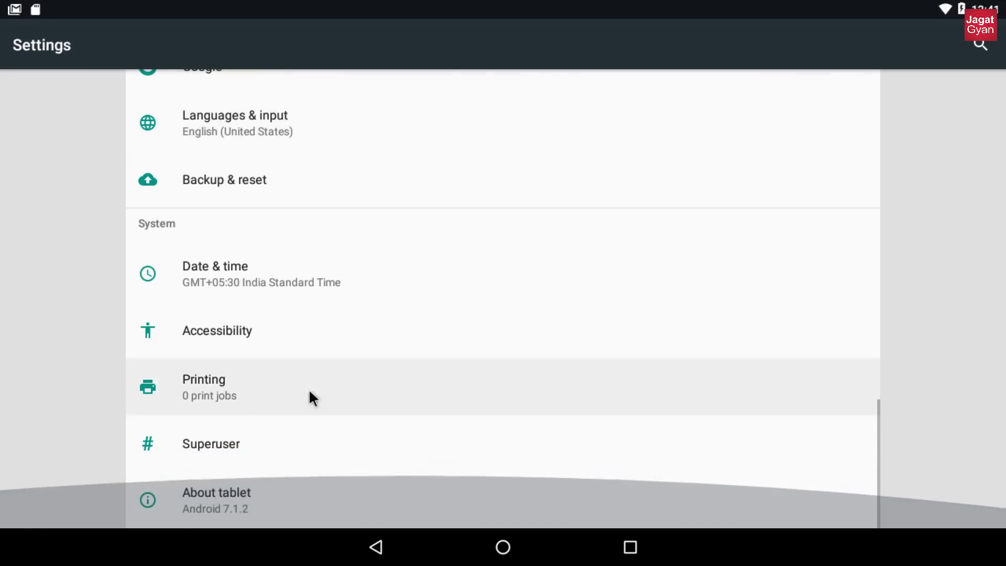
{"action": "left_click", "coordinate": [247, 509]}
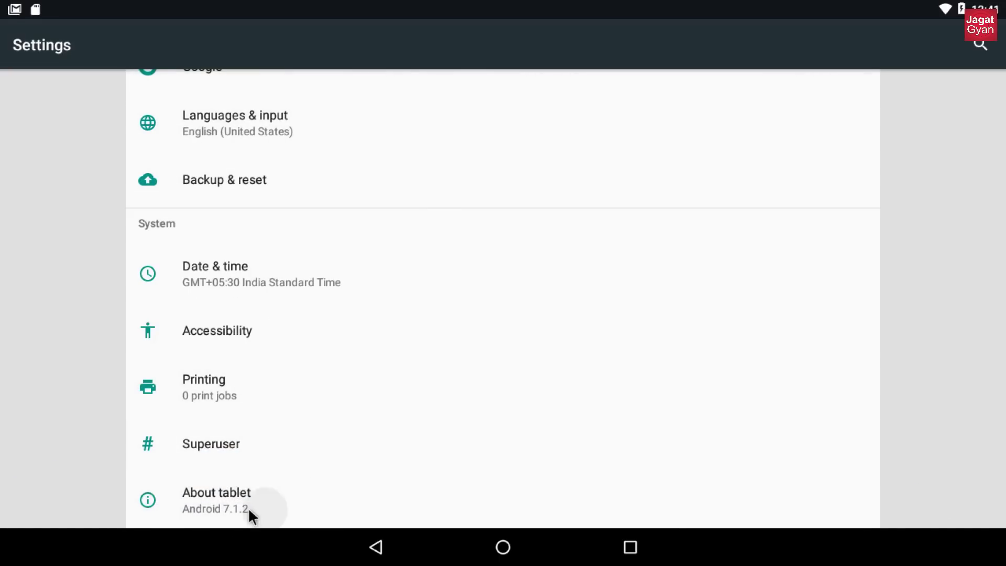
{"action": "left_click", "coordinate": [234, 351]}
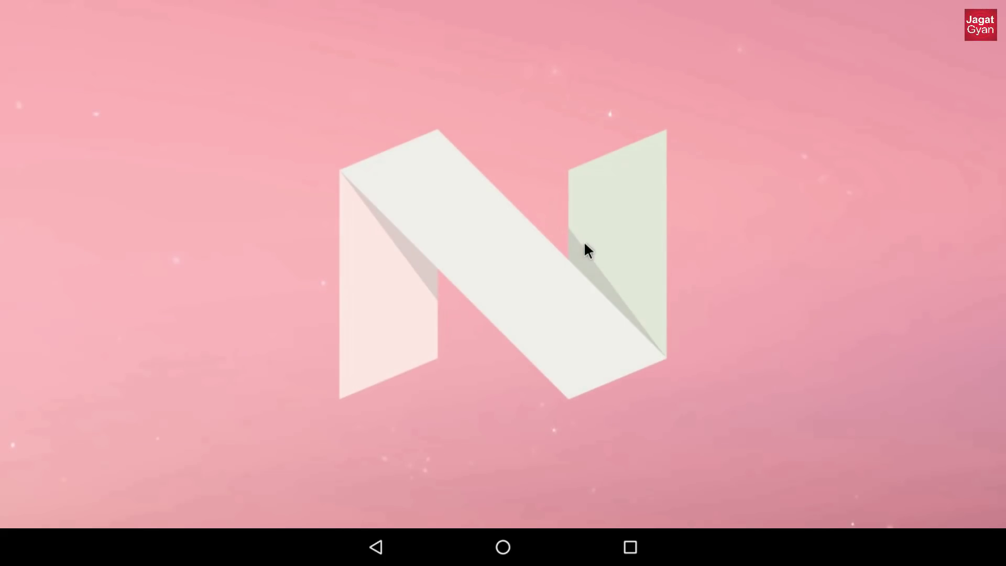
{"action": "left_click", "coordinate": [585, 243]}
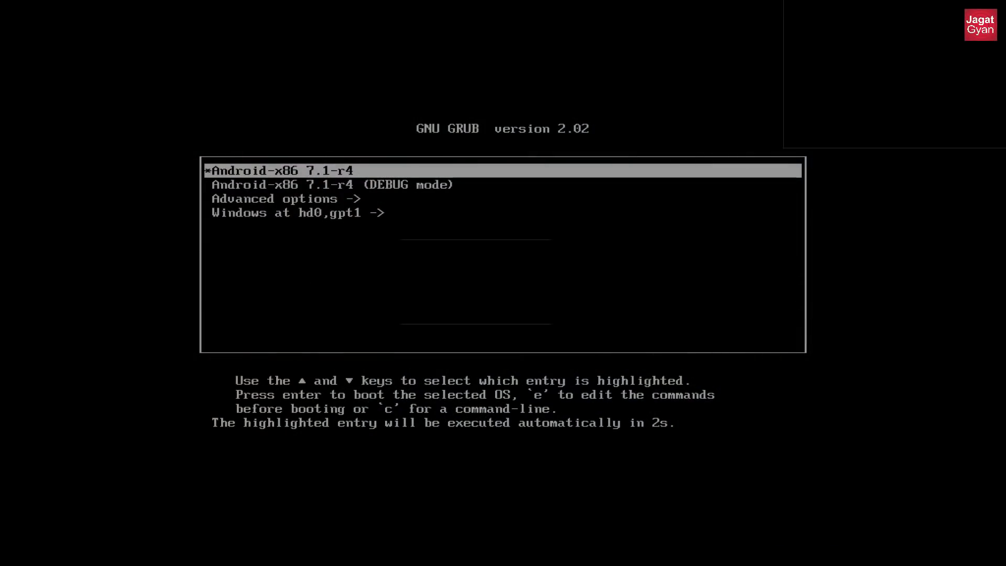
- Boot the "Windows at hd0,gpt1" entry from the GRUB menu
{"action": "key", "text": "Down"}
{"action": "key", "text": "Down"}
{"action": "key", "text": "Up"}
{"action": "key", "text": "Up"}
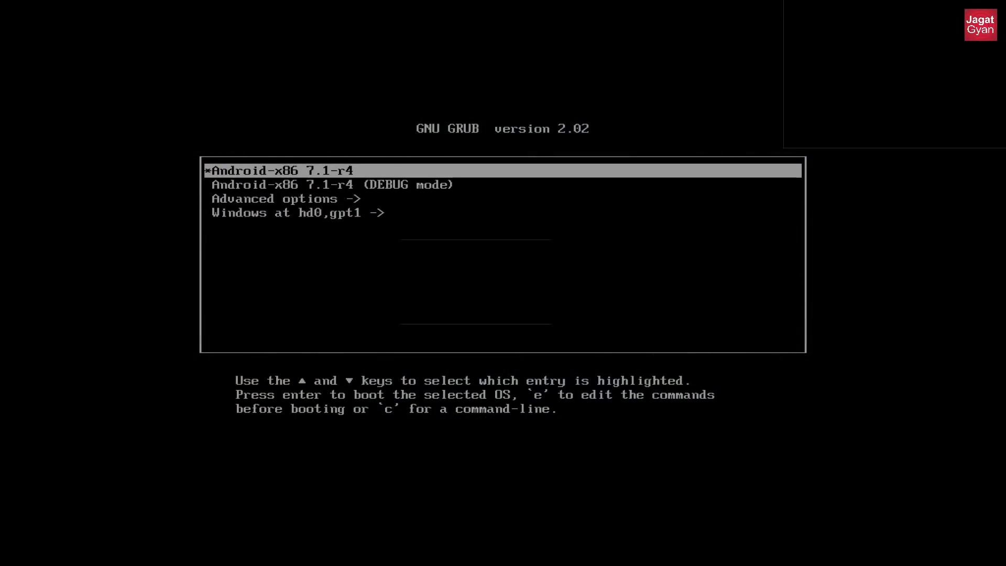
{"action": "key", "text": "Down"}
{"action": "key", "text": "Down"}
{"action": "key", "text": "Down"}
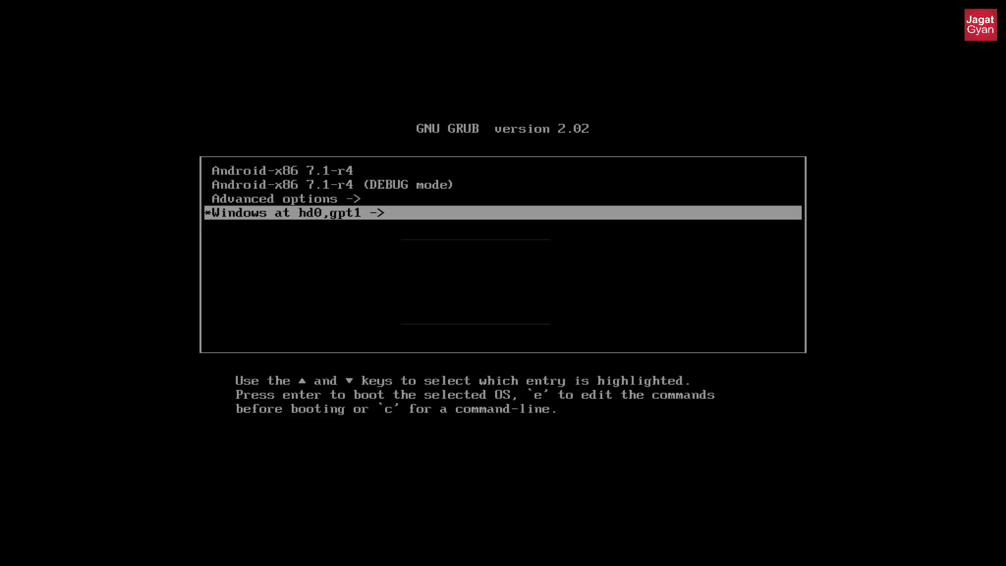
{"action": "key", "text": "Return"}
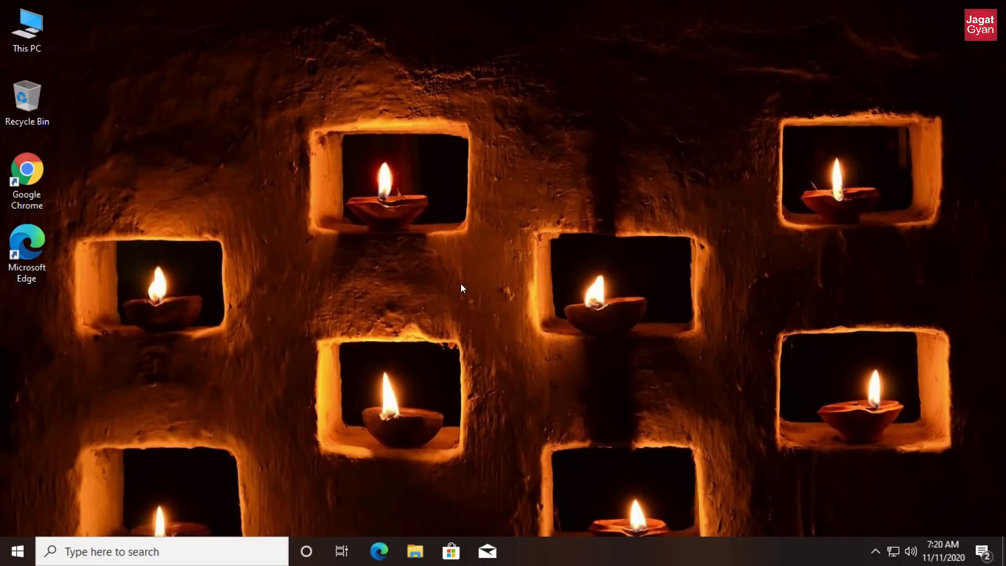
- Check Local Disk (D:) under This PC in File Explorer, then shut Windows down
{"action": "key", "text": "super+e"}
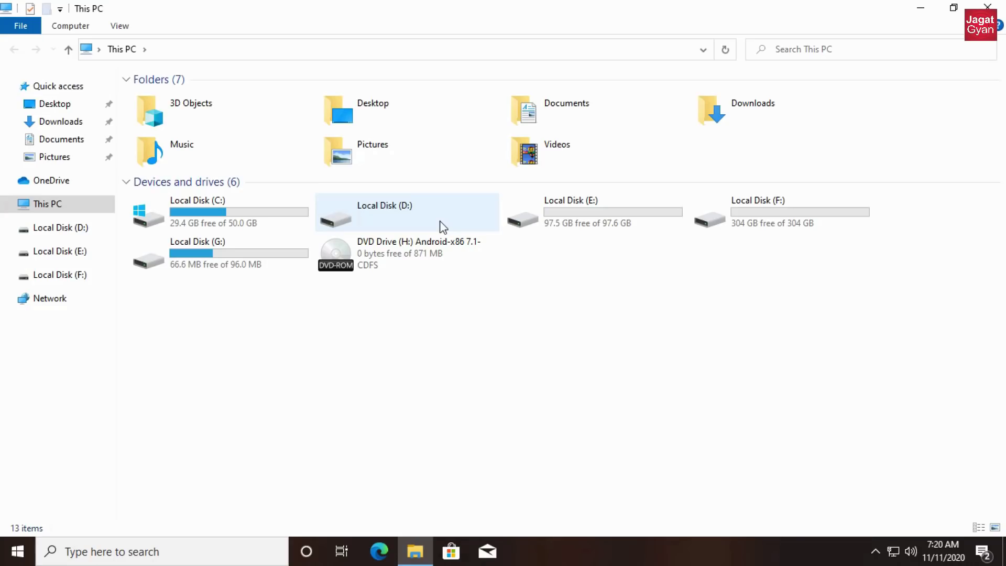
{"action": "left_click", "coordinate": [373, 207]}
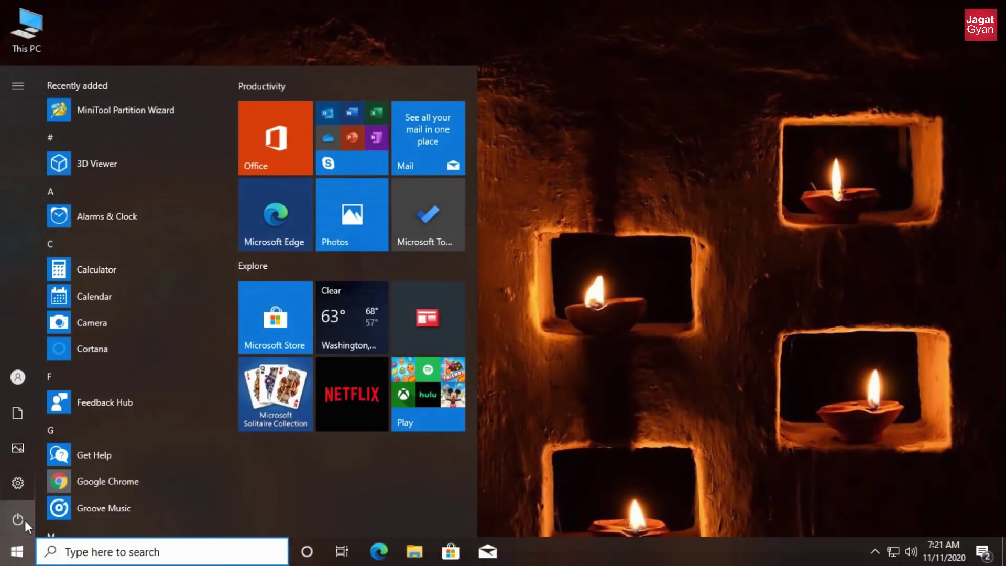
{"action": "left_click", "coordinate": [18, 519]}
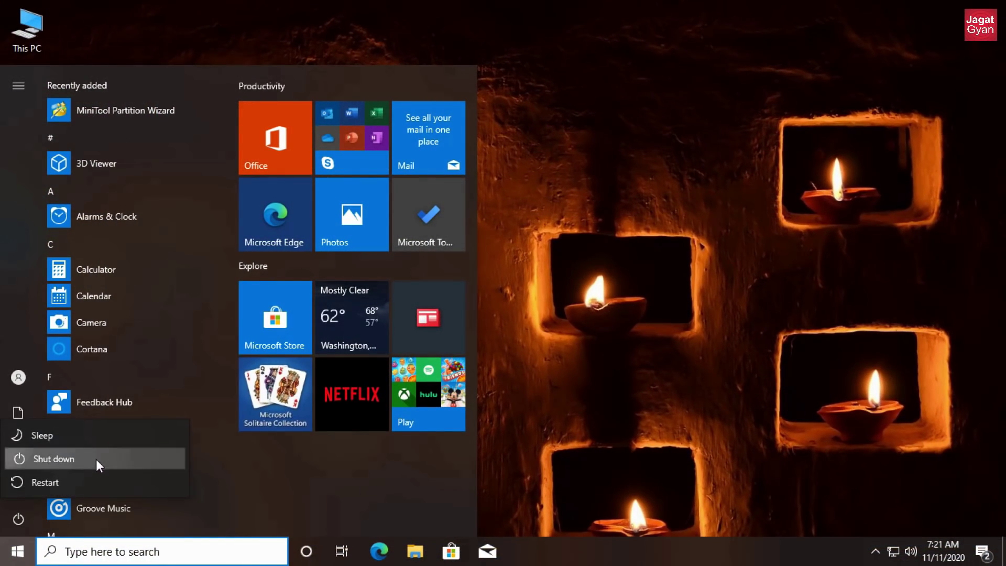
{"action": "left_click", "coordinate": [95, 459]}
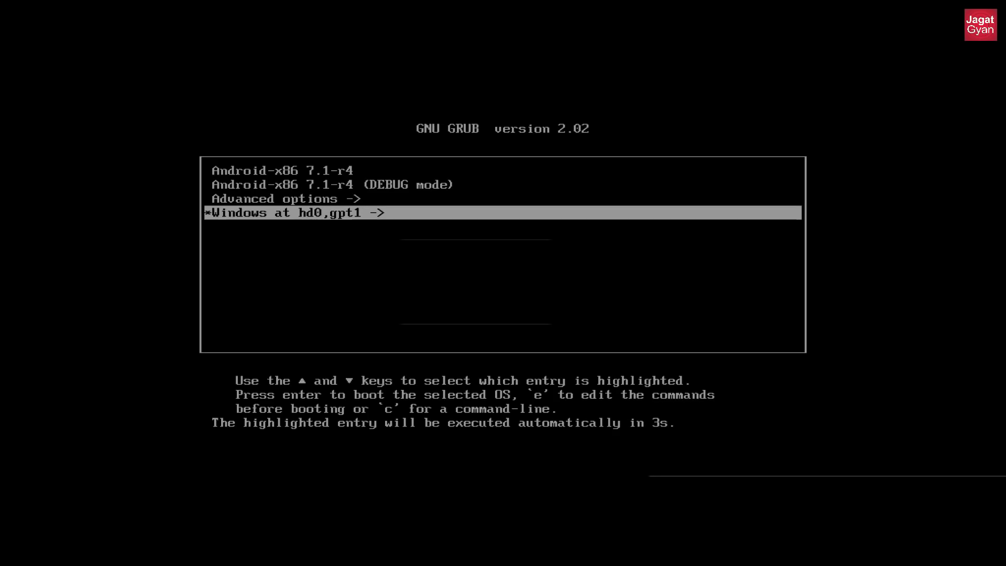
- Boot the "Android-x86 7.1-r4" entry from the GRUB menu to reach the Android home screen
{"action": "key", "text": "Up"}
{"action": "key", "text": "Up"}
{"action": "key", "text": "Up"}
{"action": "key", "text": "Down"}
{"action": "key", "text": "Down"}
{"action": "key", "text": "Down"}
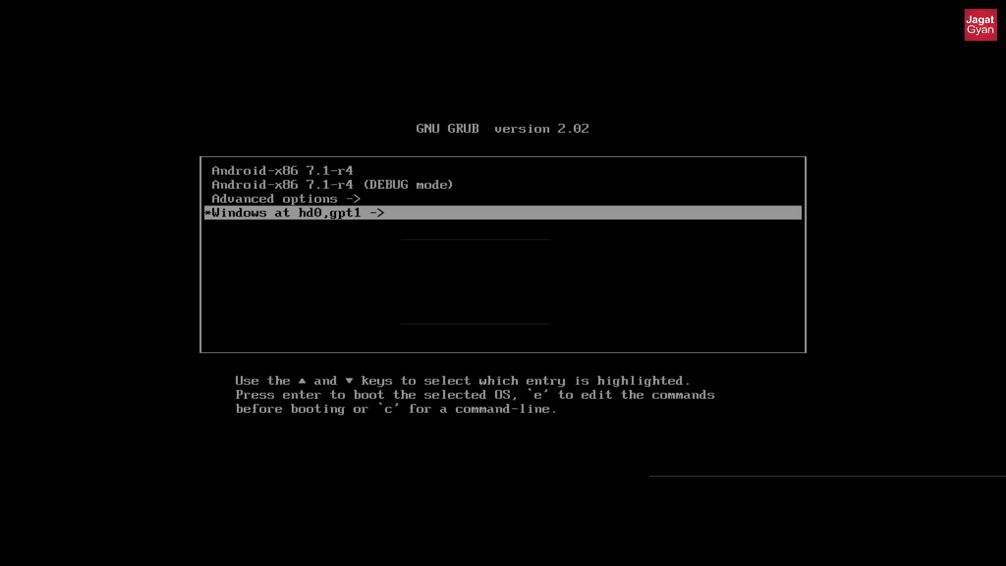
{"action": "key", "text": "Up"}
{"action": "key", "text": "Up"}
{"action": "key", "text": "Up"}
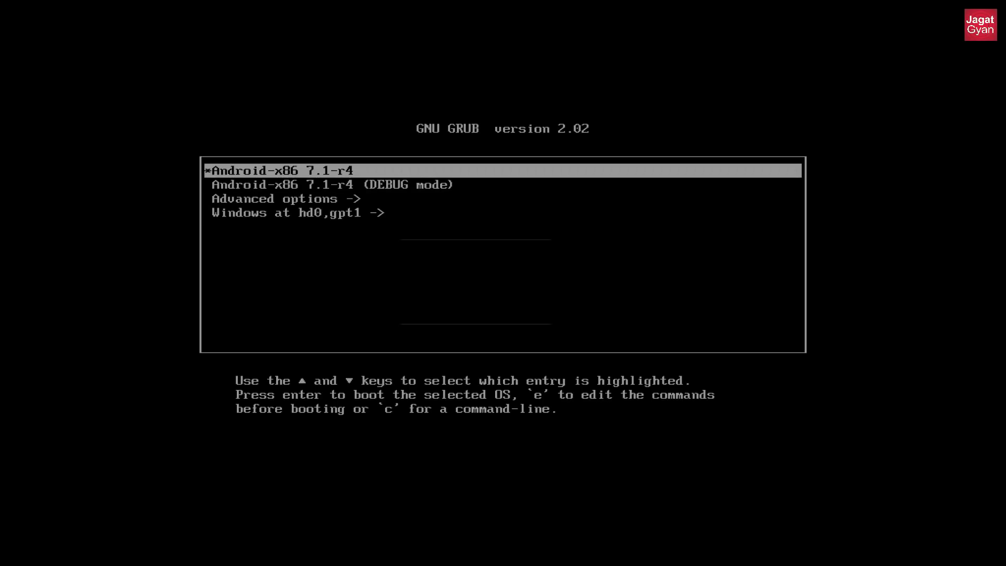
{"action": "key", "text": "Down"}
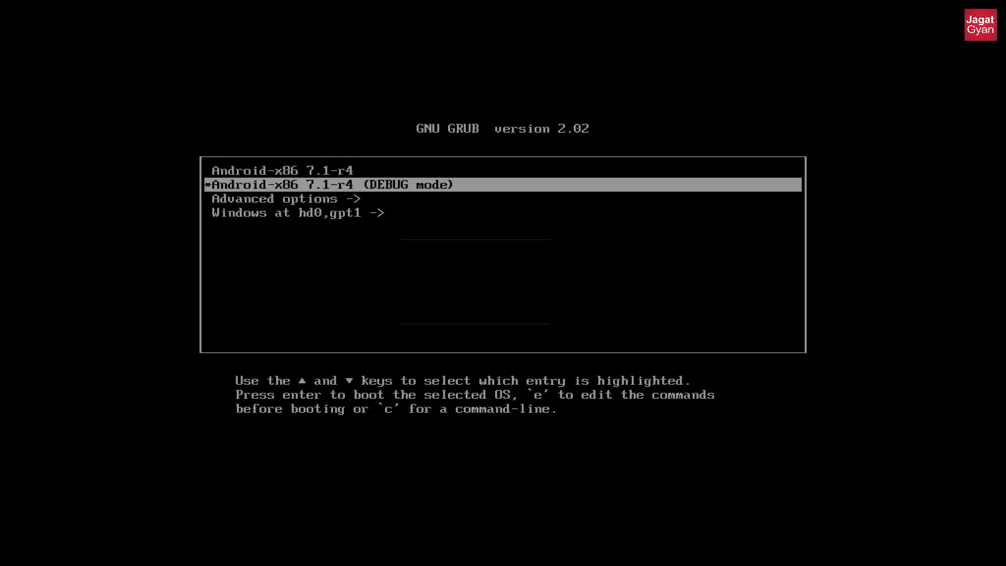
{"action": "key", "text": "Down"}
{"action": "key", "text": "Up"}
{"action": "key", "text": "Up"}
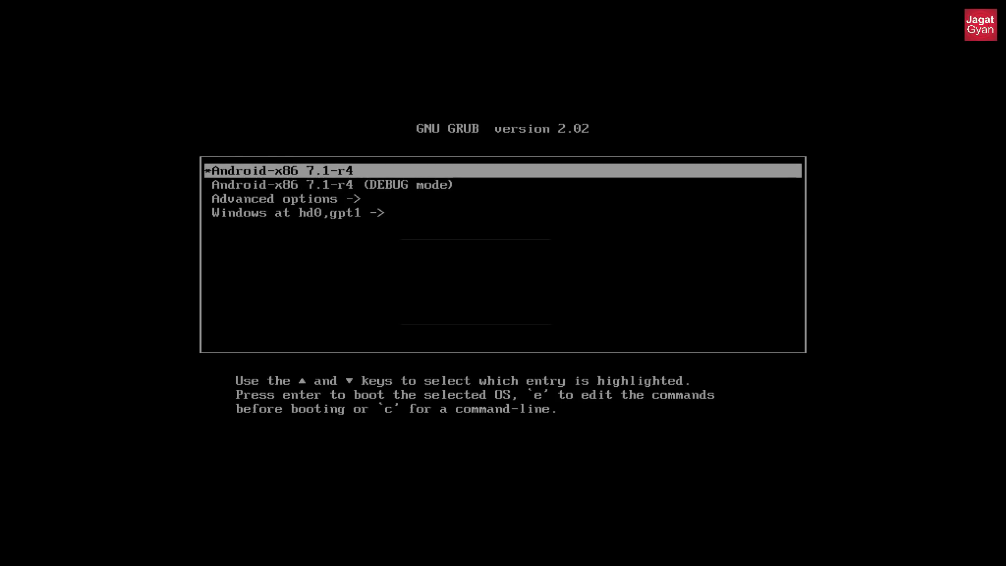
{"action": "key", "text": "Return"}
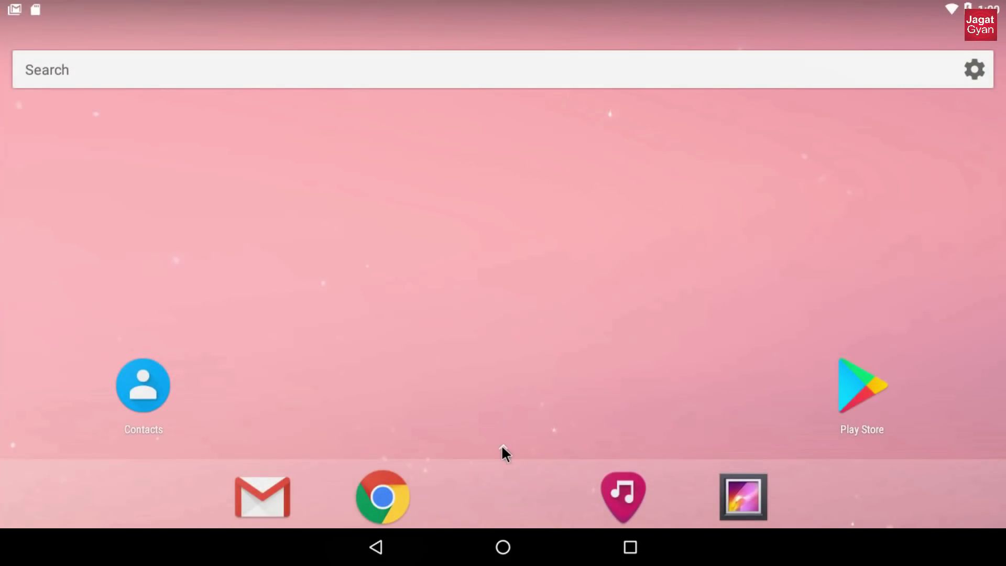
- Try Voice Search from the app drawer, then dismiss its prompt
{"action": "left_click", "coordinate": [503, 454]}
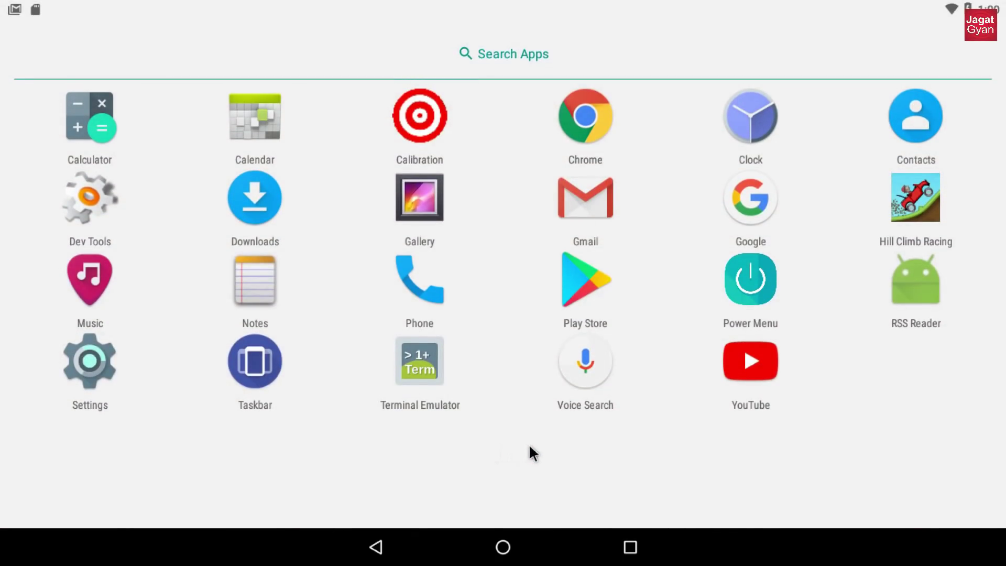
{"action": "left_click", "coordinate": [587, 394]}
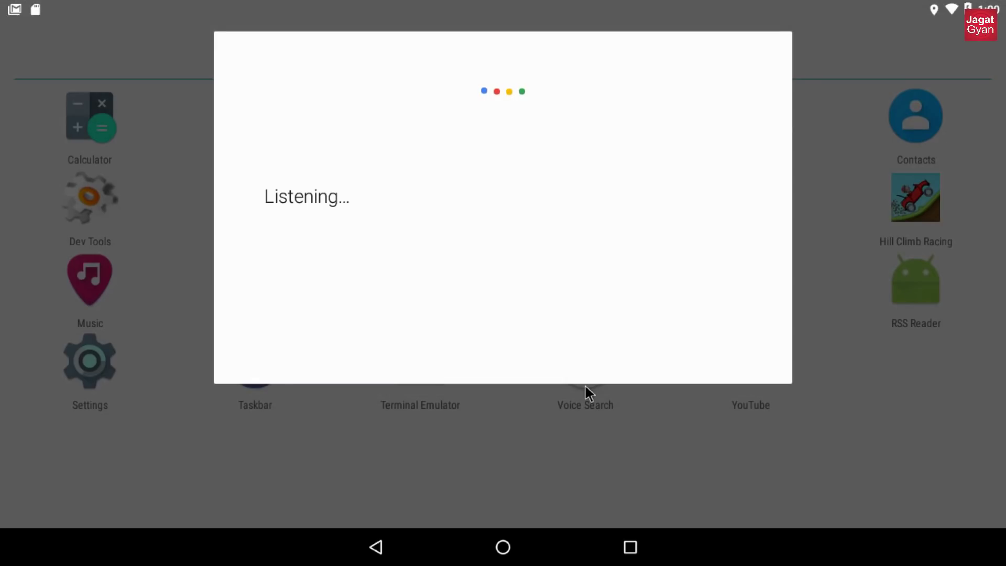
{"action": "left_click", "coordinate": [449, 456]}
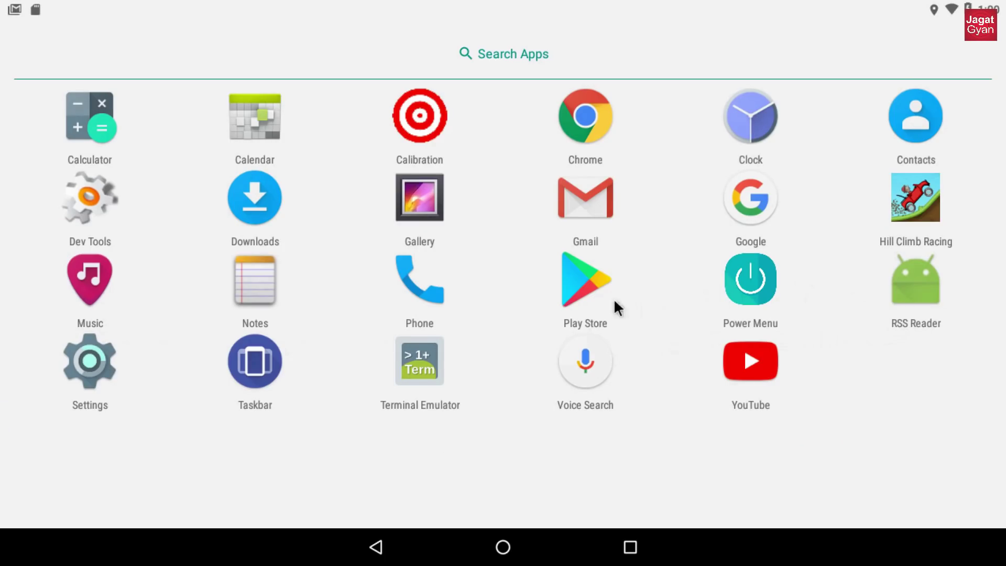
- Browse the Phone app's contacts, favourites and dialpad, then launch Calculator from the app drawer
{"action": "left_click", "coordinate": [427, 303]}
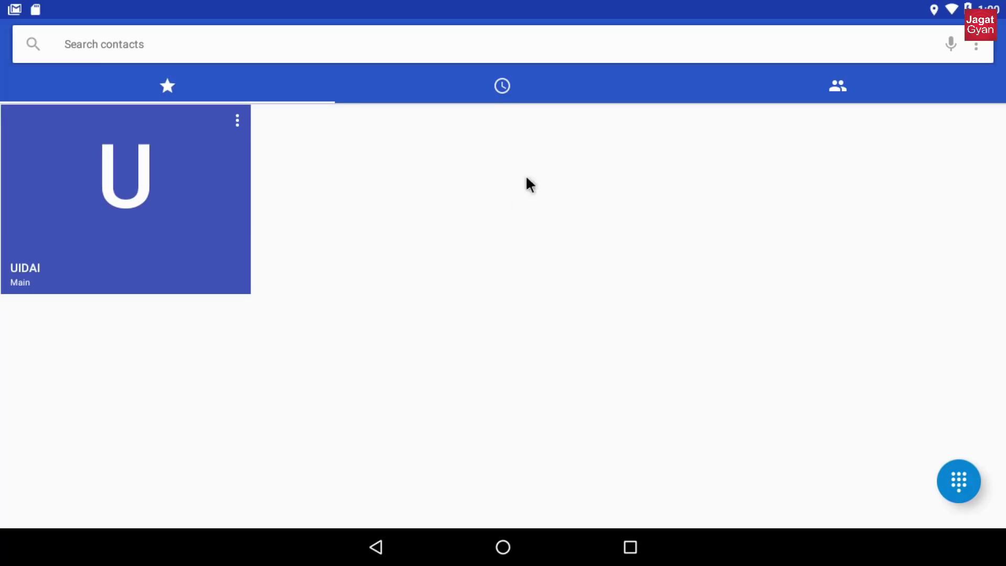
{"action": "left_click", "coordinate": [871, 74]}
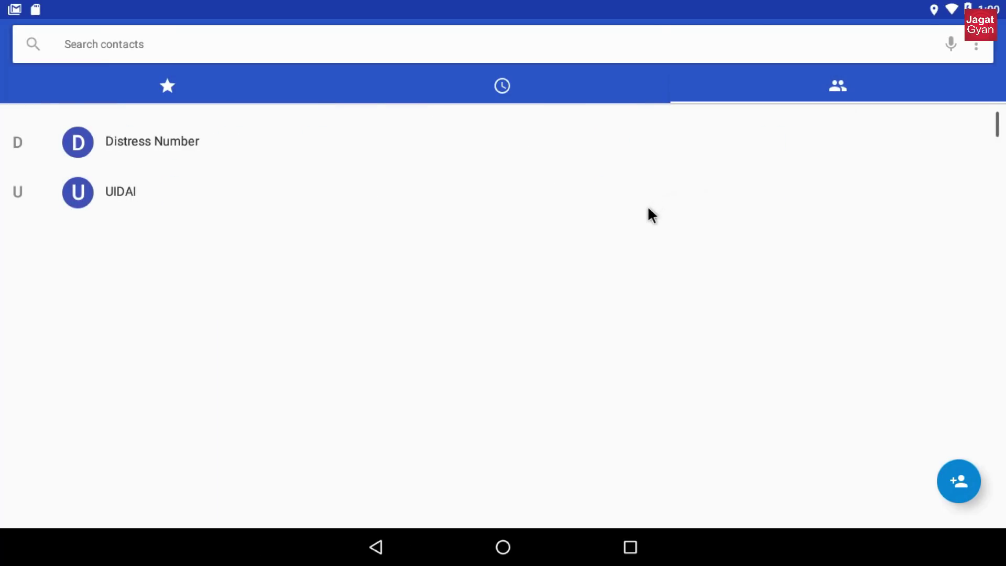
{"action": "left_click", "coordinate": [157, 85]}
{"action": "left_click", "coordinate": [970, 473]}
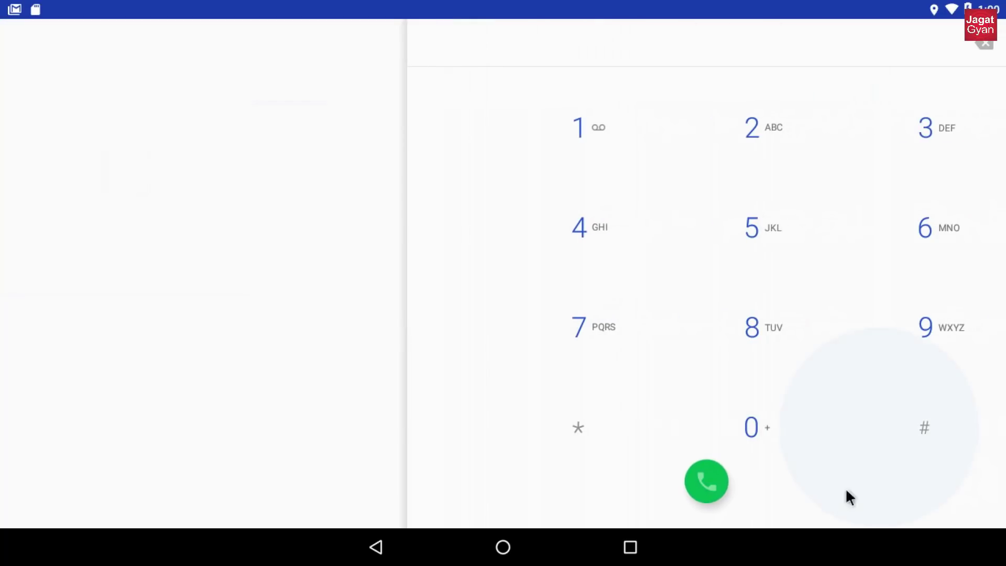
{"action": "left_click", "coordinate": [379, 547]}
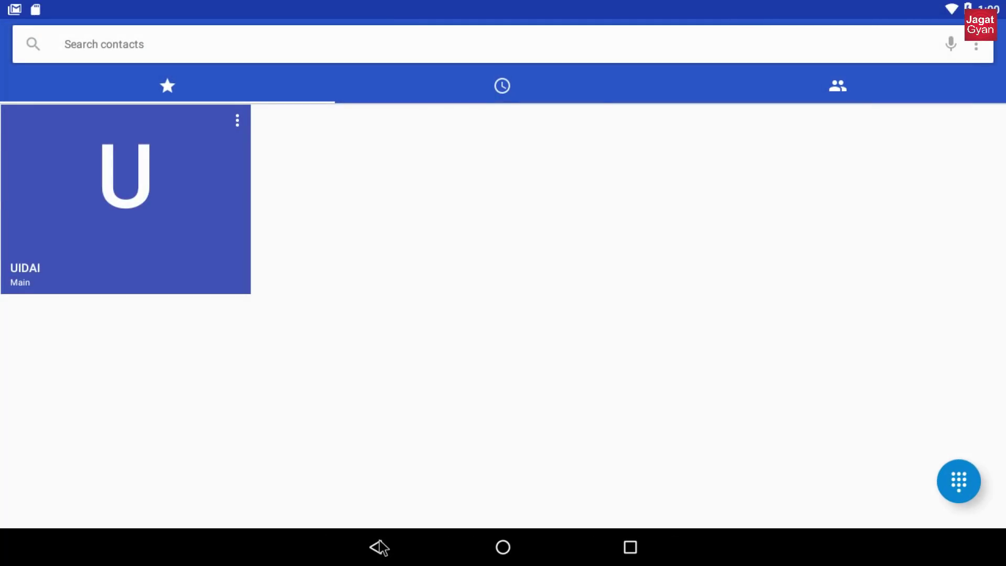
{"action": "left_click", "coordinate": [378, 547]}
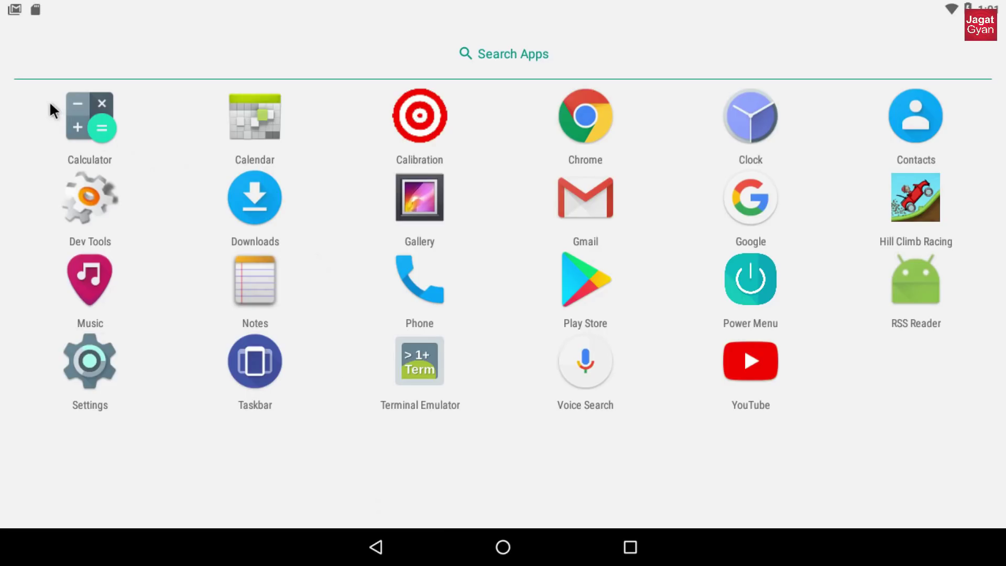
{"action": "left_click", "coordinate": [87, 108]}
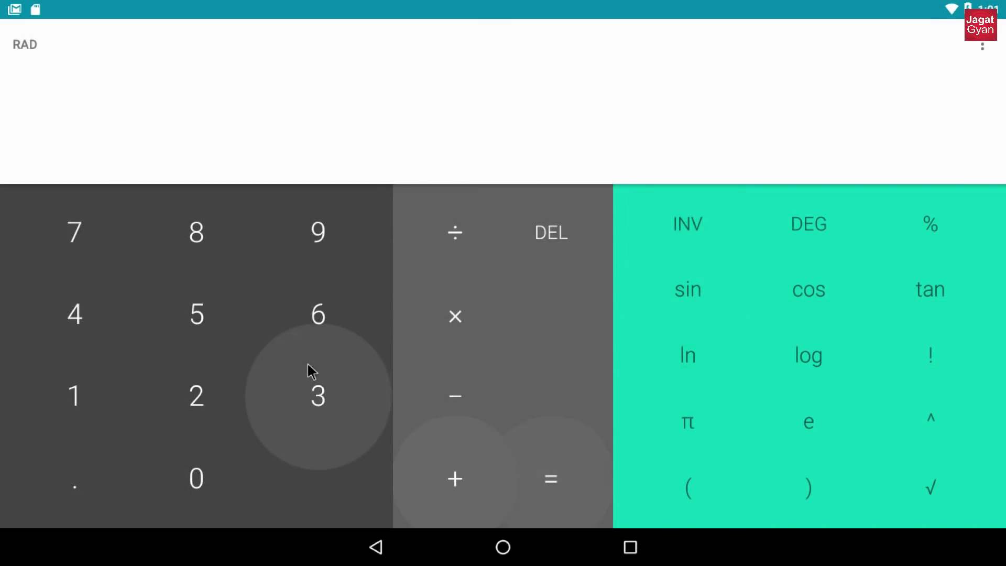
- Enter 3+6 in Calculator to get 9, clear it with DEL, and close the app
{"action": "left_click", "coordinate": [330, 398]}
{"action": "left_click", "coordinate": [448, 461]}
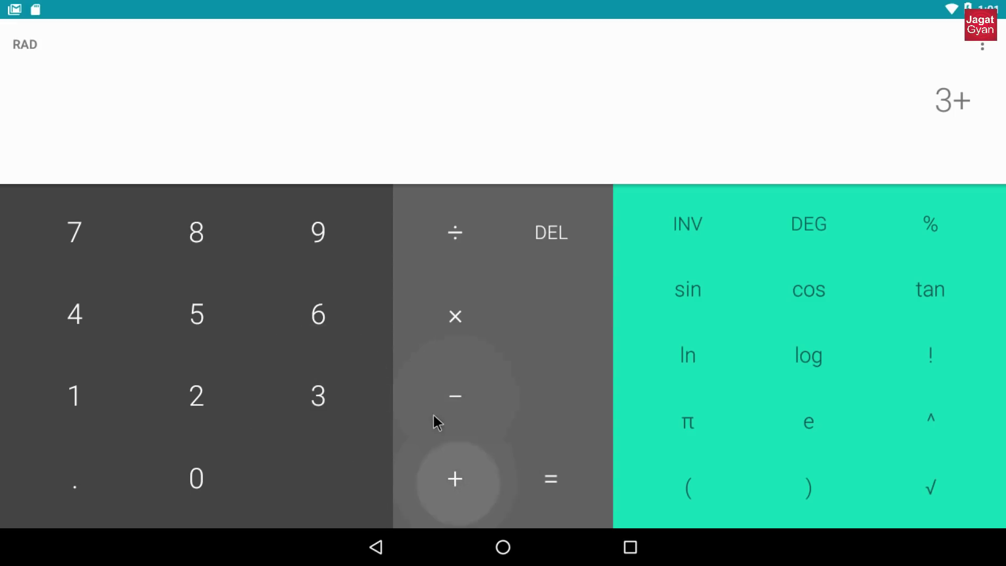
{"action": "left_click", "coordinate": [337, 313]}
{"action": "left_click", "coordinate": [454, 503]}
{"action": "left_click", "coordinate": [550, 233]}
{"action": "left_click", "coordinate": [550, 233]}
{"action": "left_click", "coordinate": [550, 234]}
{"action": "left_click", "coordinate": [549, 235]}
{"action": "left_click", "coordinate": [376, 555]}
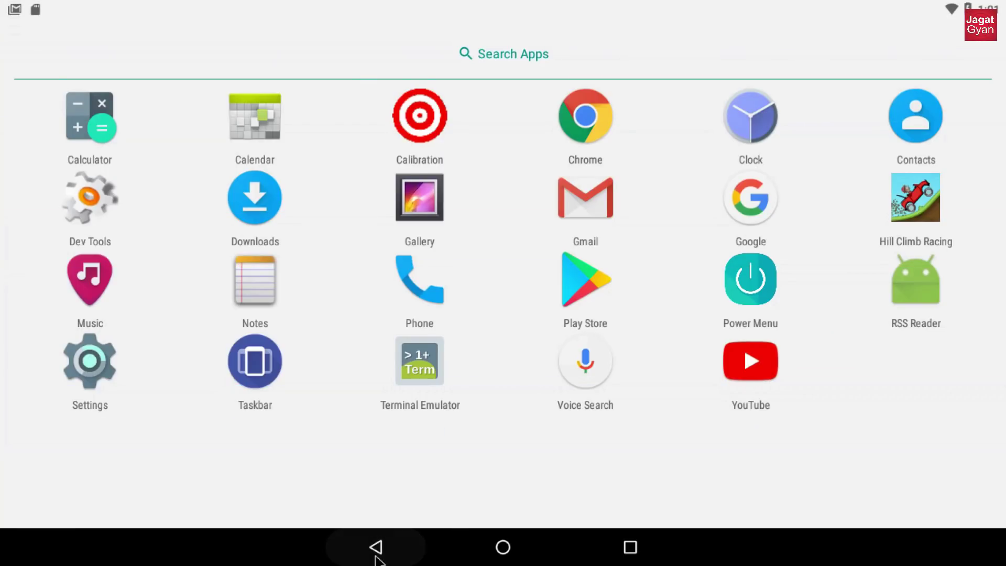
- Browse the Clock app's Alarm, Timer, Stopwatch and Clock pages, then return home
{"action": "left_click", "coordinate": [746, 152]}
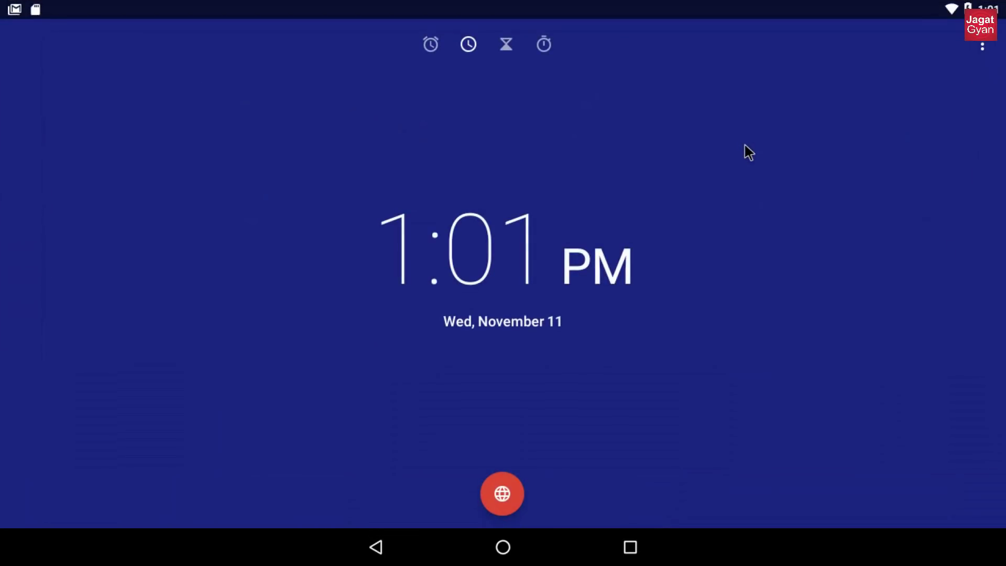
{"action": "left_click", "coordinate": [430, 41]}
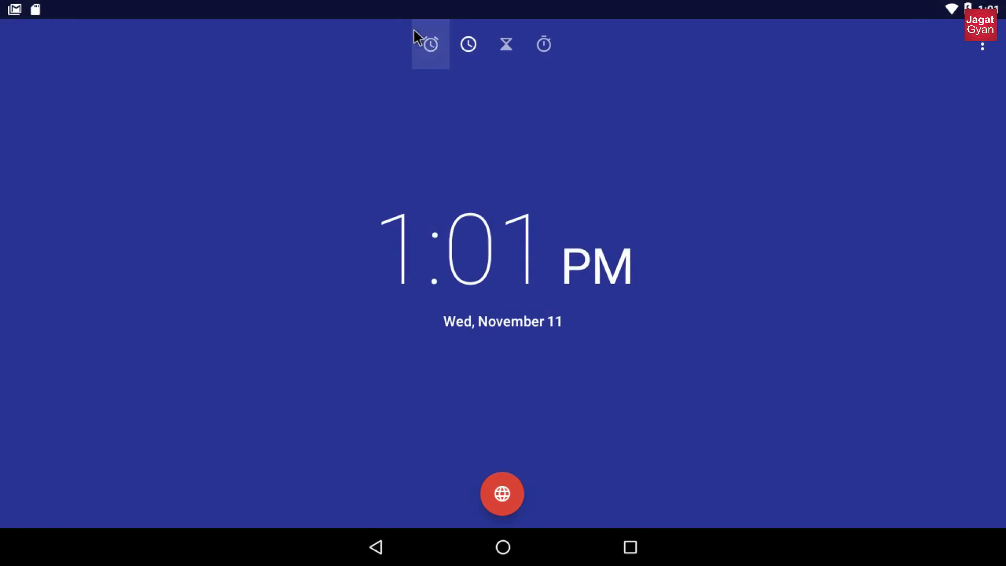
{"action": "left_click", "coordinate": [465, 99]}
{"action": "left_click", "coordinate": [509, 45]}
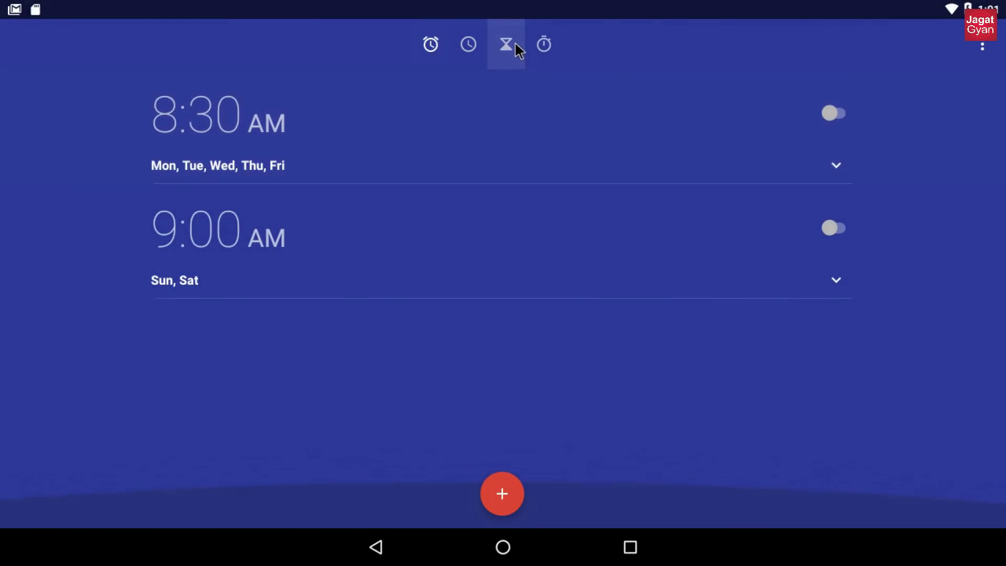
{"action": "left_click", "coordinate": [543, 46]}
{"action": "left_click", "coordinate": [472, 44]}
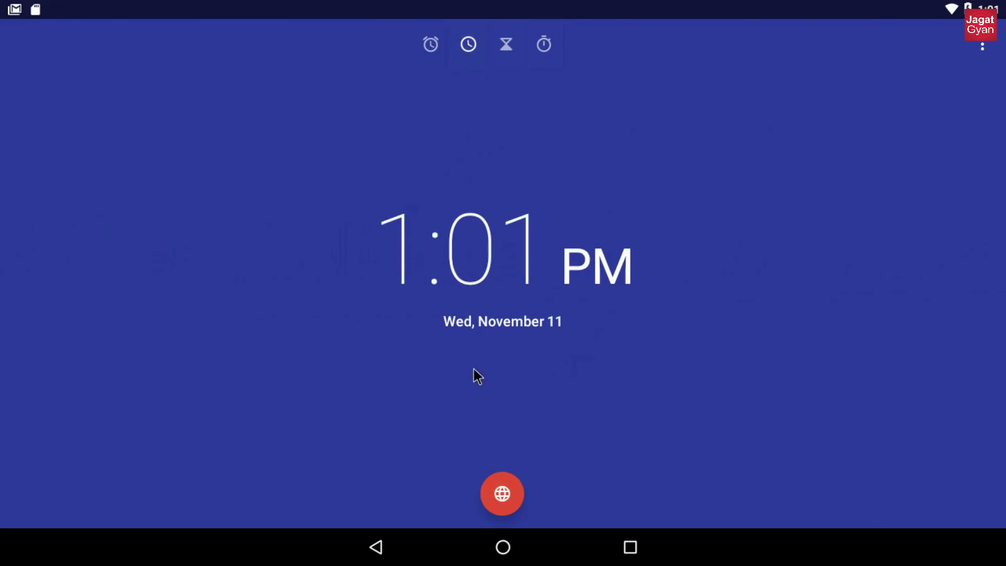
{"action": "left_click", "coordinate": [382, 546]}
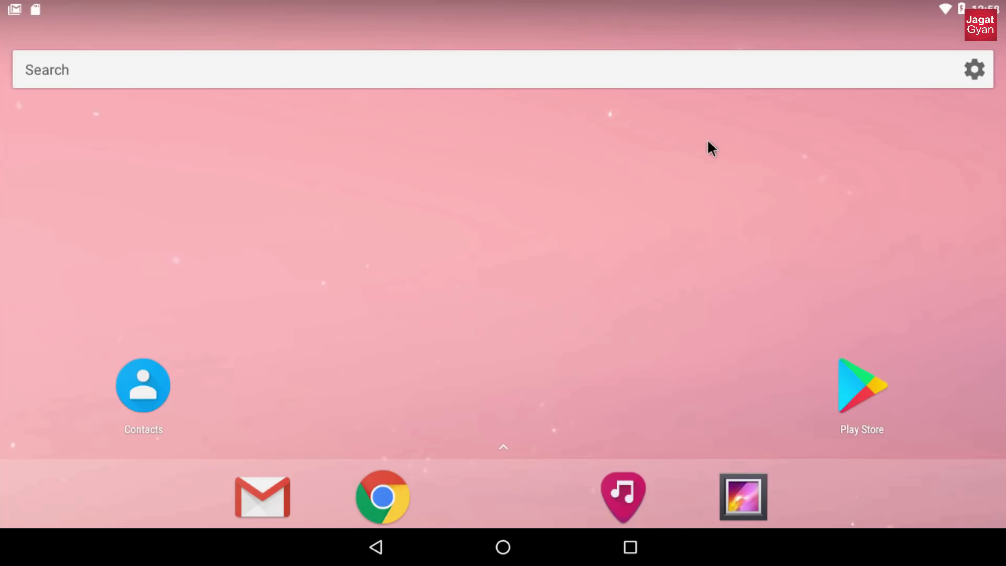